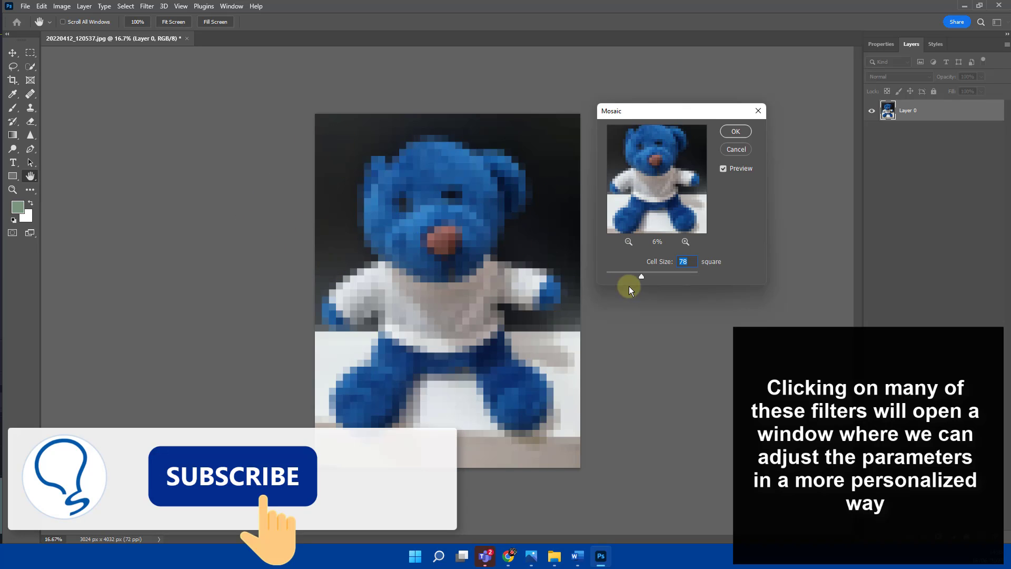
- Try the Mosaic filter with a cell size of 101 square on the bear photo, then cancel it
drag(641, 276, 652, 274)
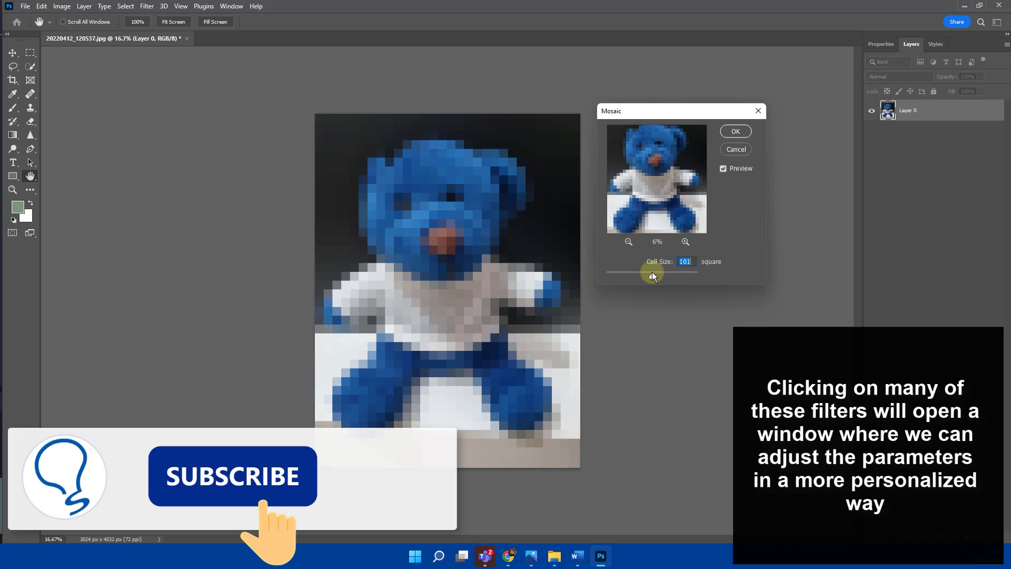
click(737, 149)
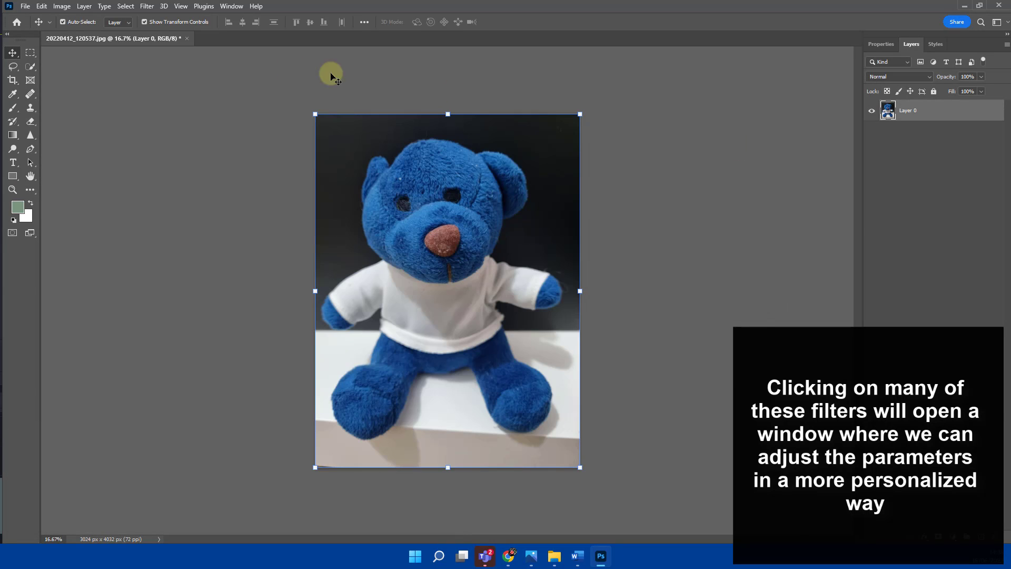
- Preview the Median noise filter on the bear photo with a radius of 26 pixels, and cancel it
click(152, 9)
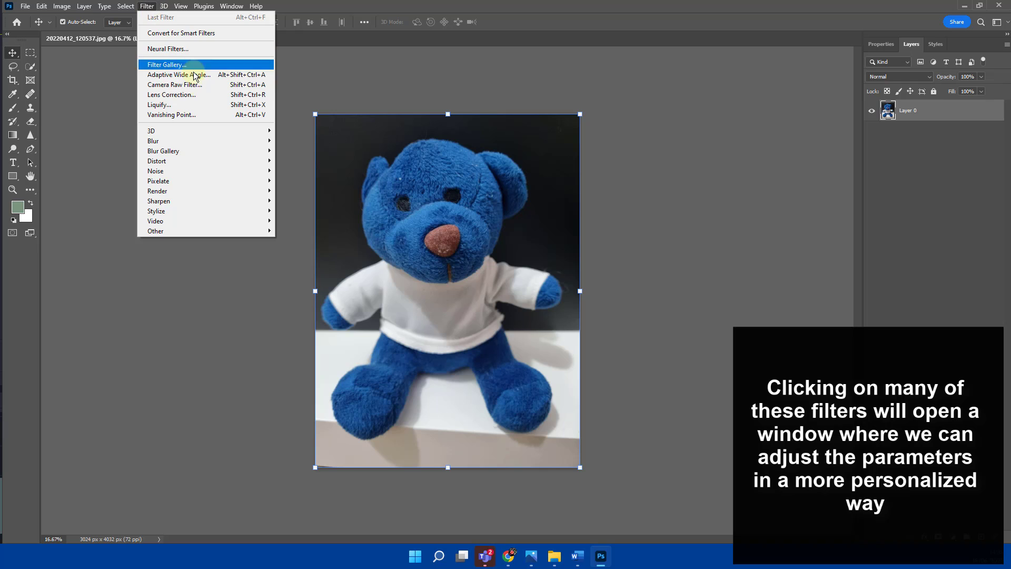
mouse_move(219, 179)
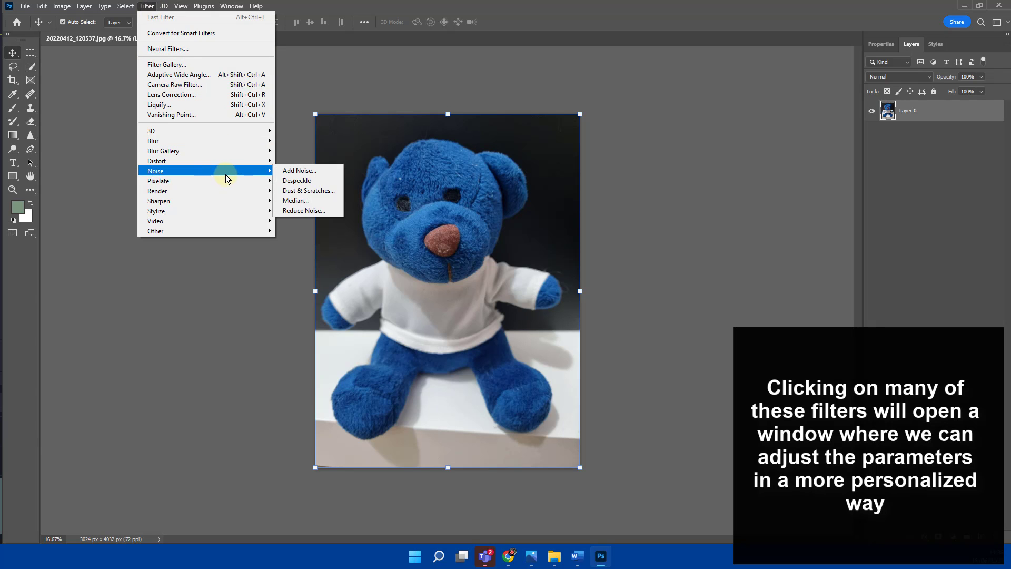
click(308, 201)
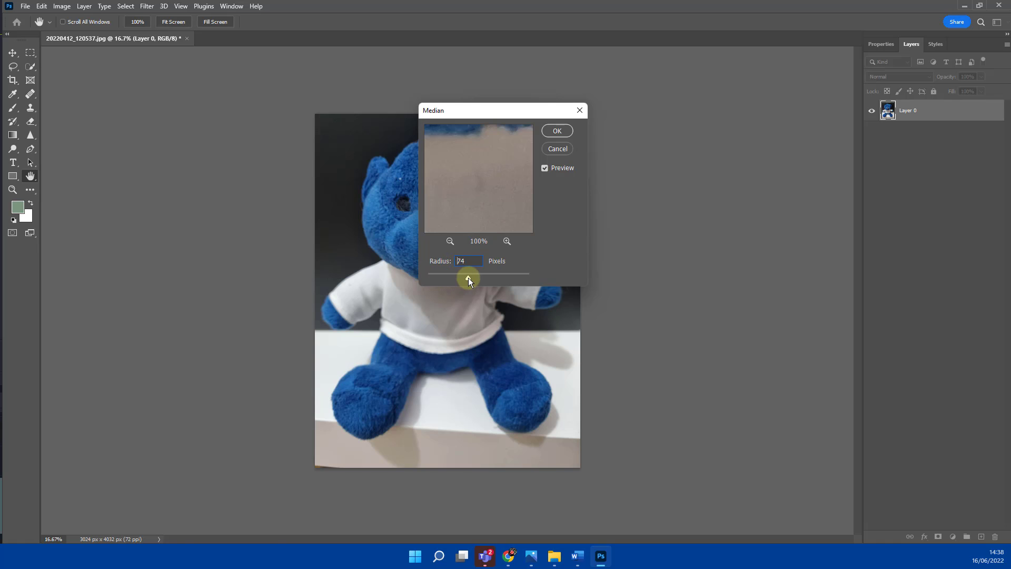
click(449, 241)
click(449, 241)
click(450, 241)
click(449, 241)
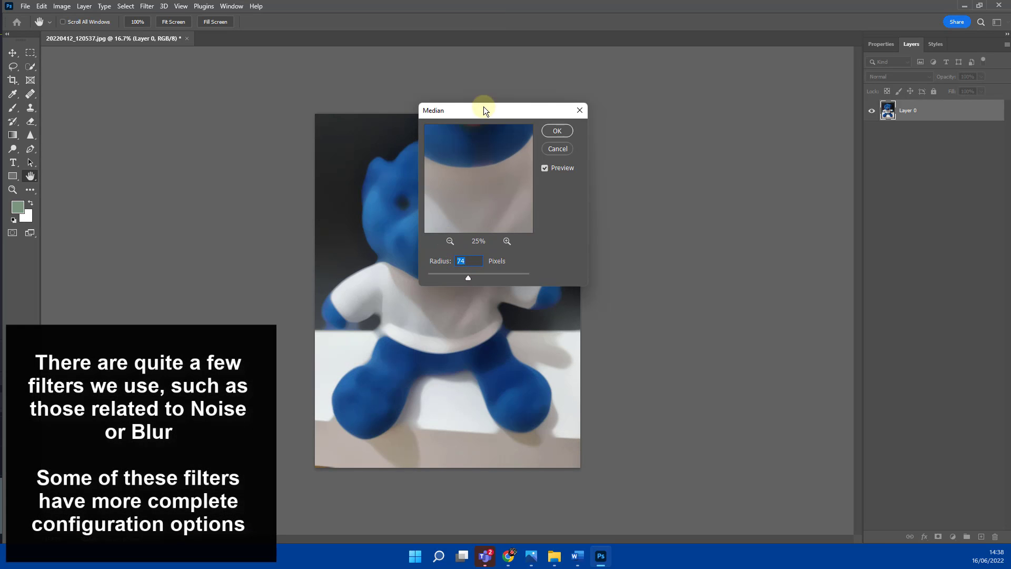
drag(483, 110, 622, 113)
drag(607, 280, 580, 279)
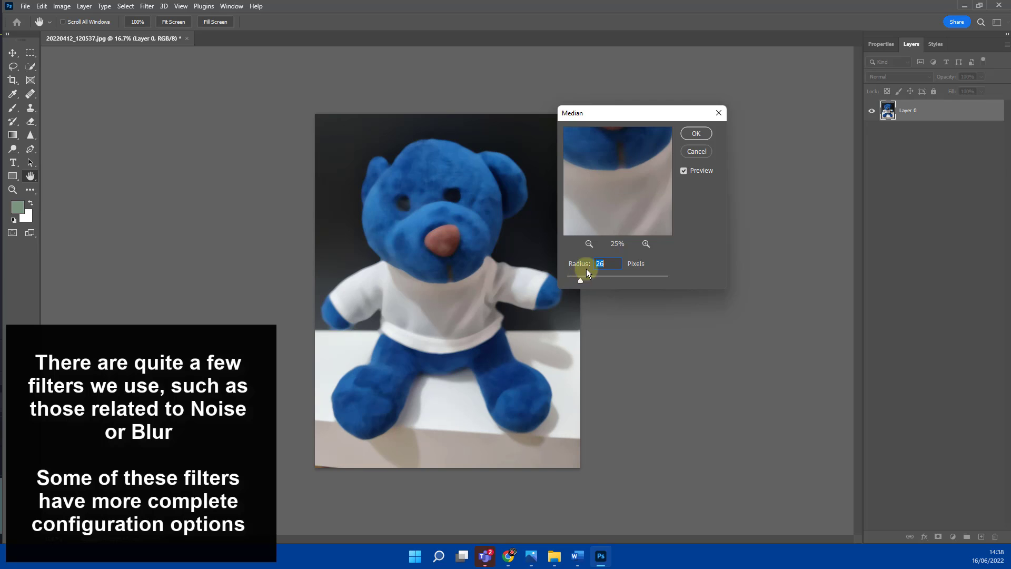
click(685, 152)
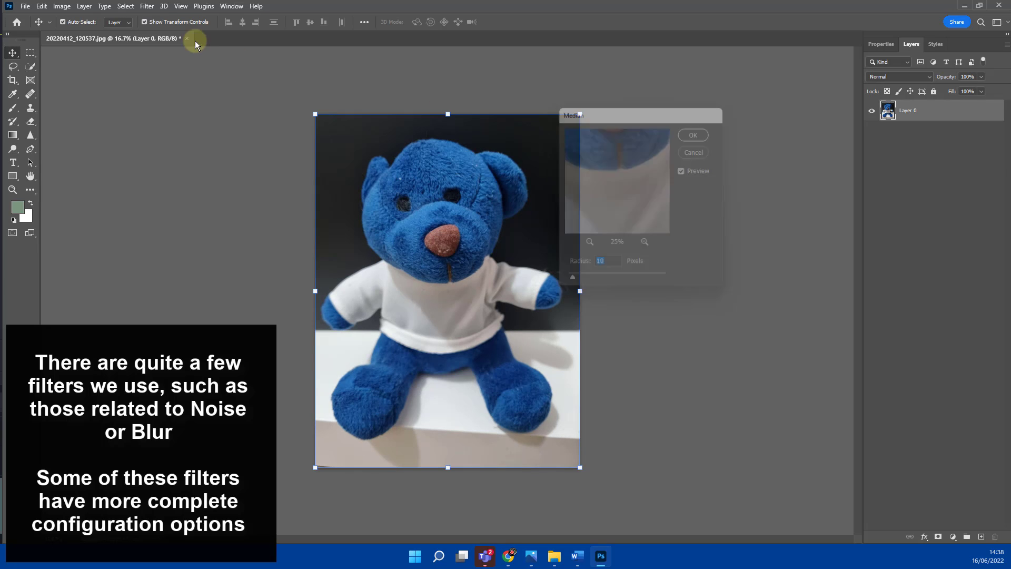
- Apply the Smart Sharpen filter to the bear photo with the amount set to 279%
click(147, 6)
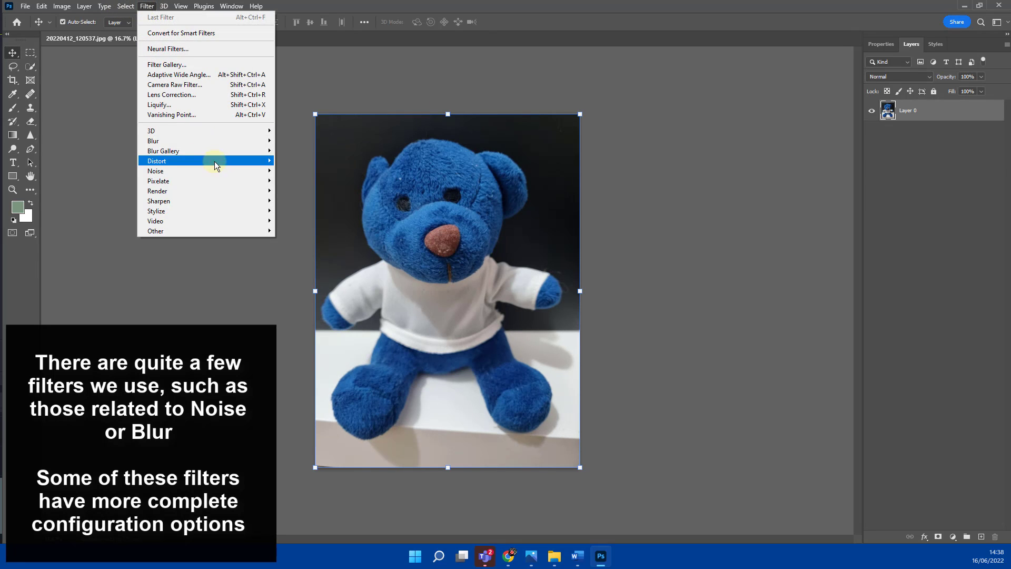
mouse_move(222, 147)
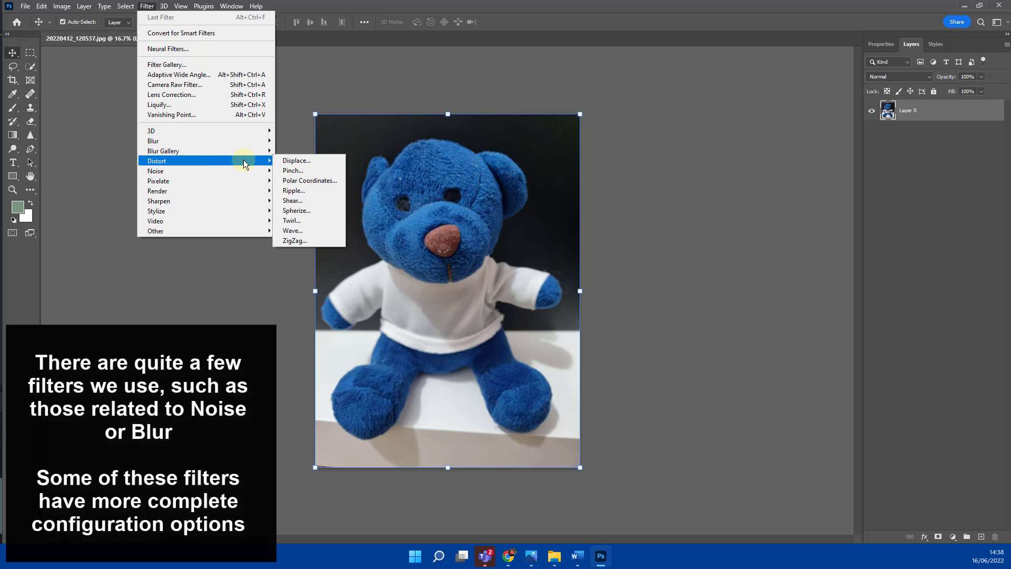
mouse_move(203, 202)
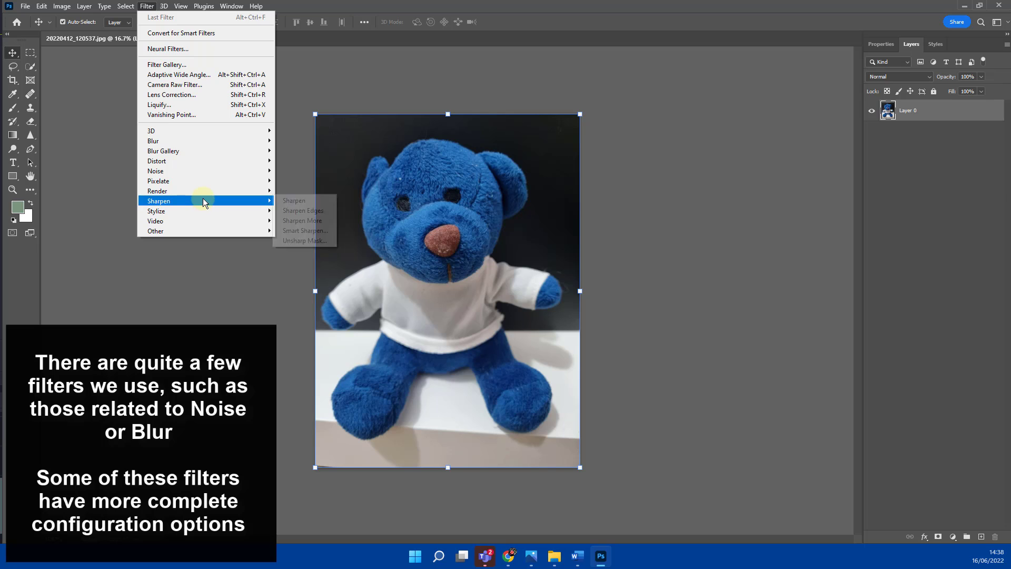
click(295, 230)
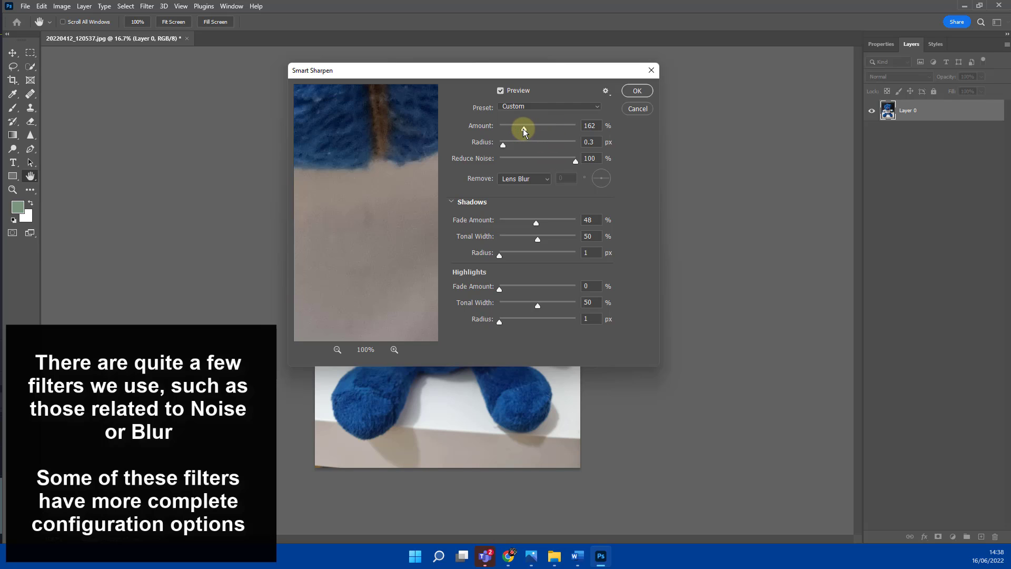
drag(524, 129, 542, 128)
click(338, 350)
click(338, 350)
click(338, 350)
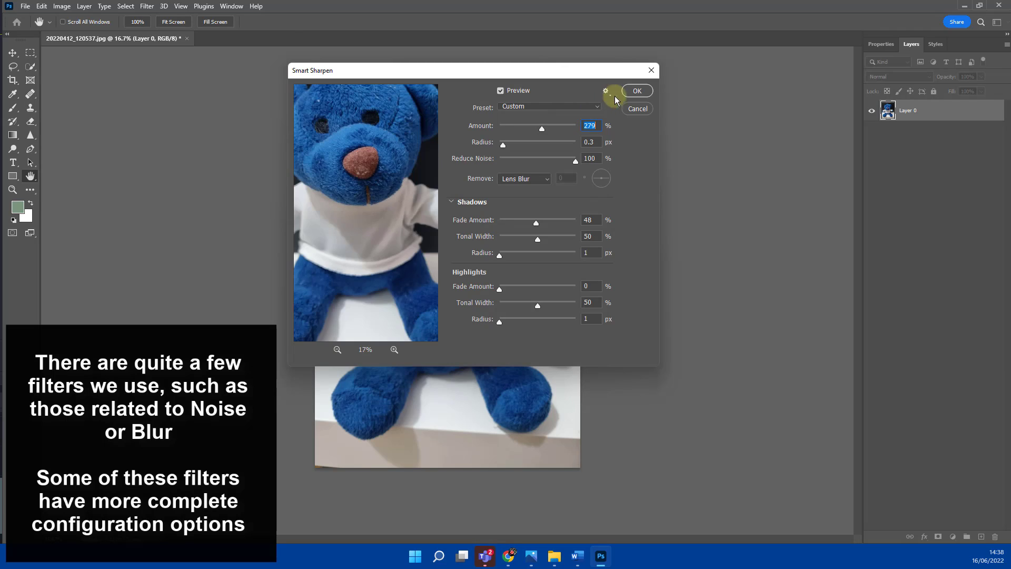
click(626, 92)
- Open the Lens Blur filter to view its settings and preview, and cancel it
click(147, 6)
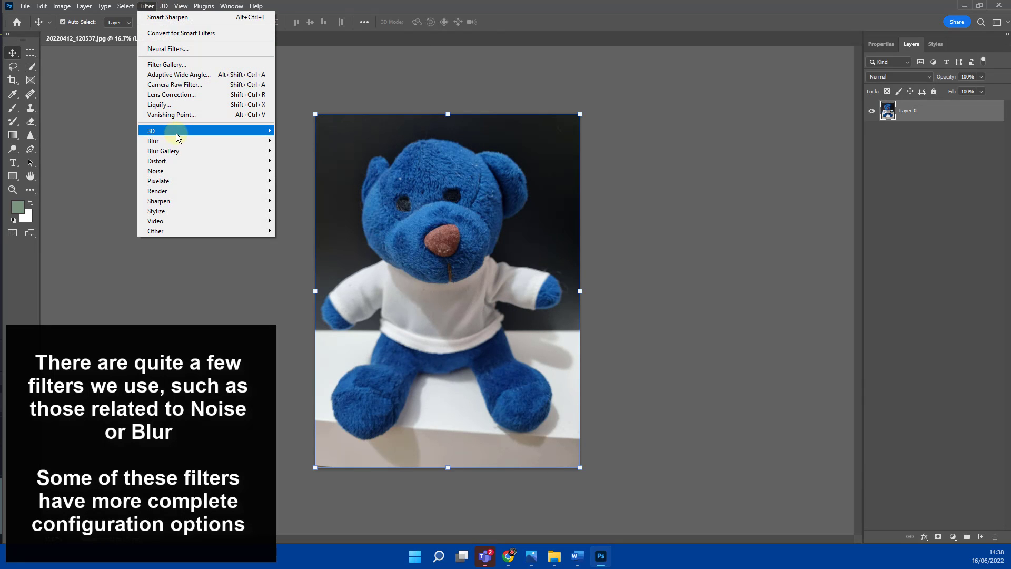
mouse_move(175, 143)
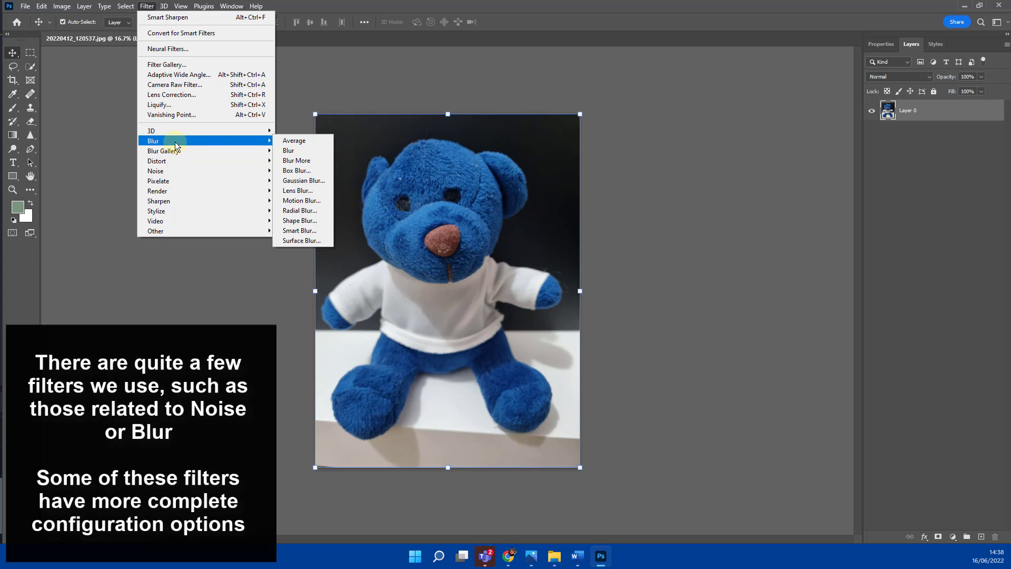
click(320, 193)
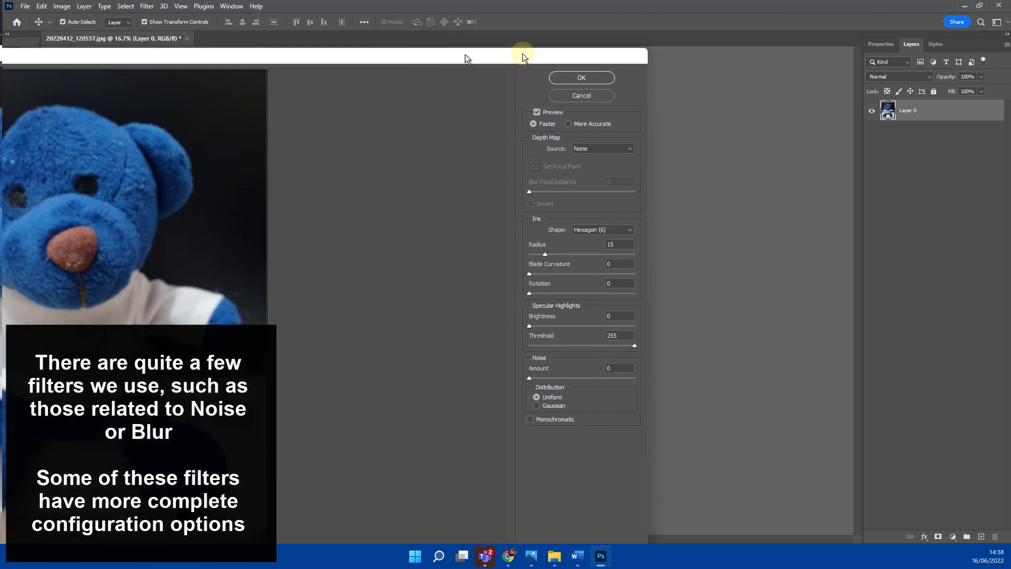
drag(522, 53, 858, 11)
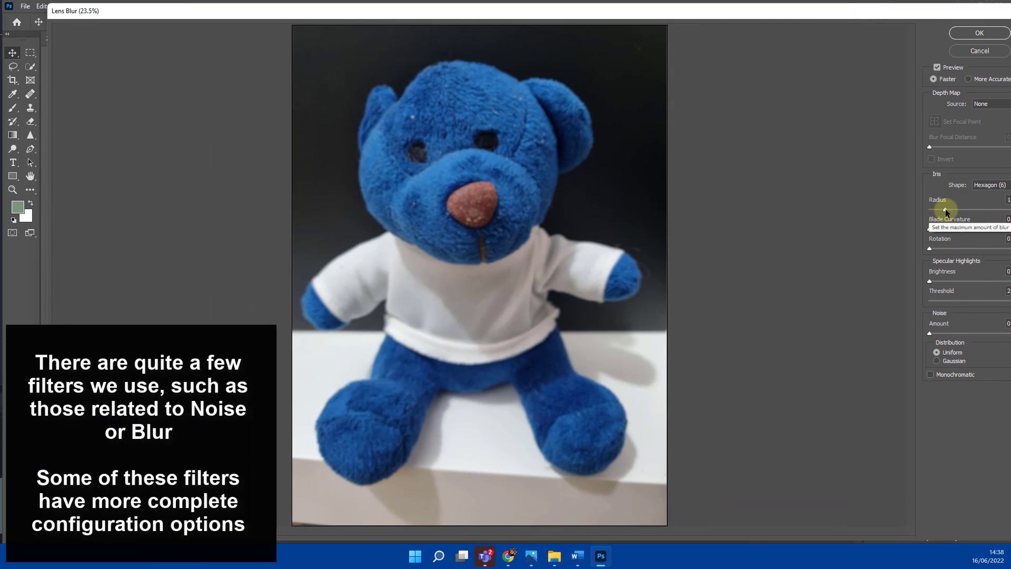
click(967, 50)
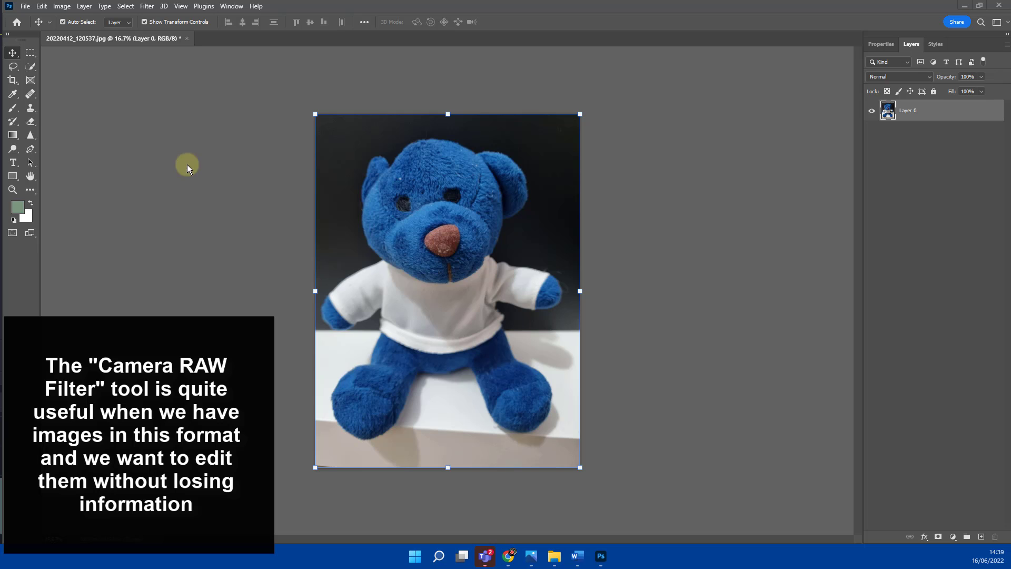
- Open the Camera Raw Filter on the bear photo and bring its window into view
click(148, 6)
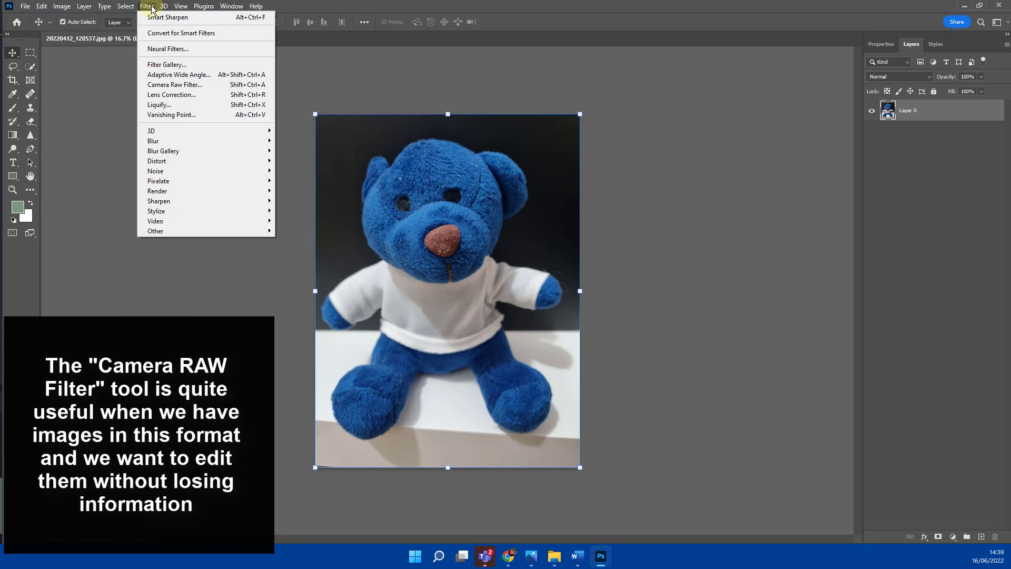
click(187, 87)
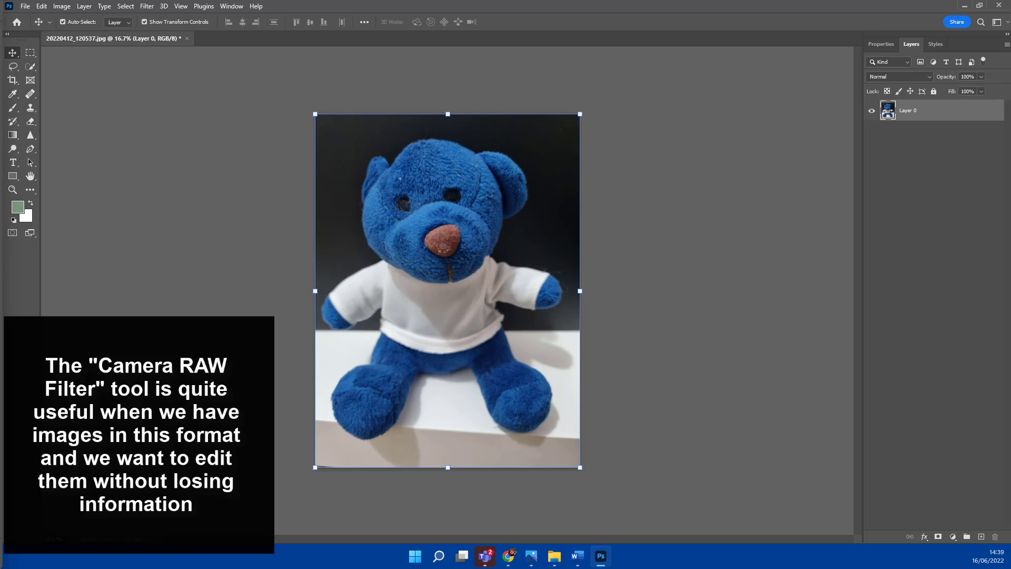
drag(0, 20, 713, 8)
drag(532, 9, 652, 14)
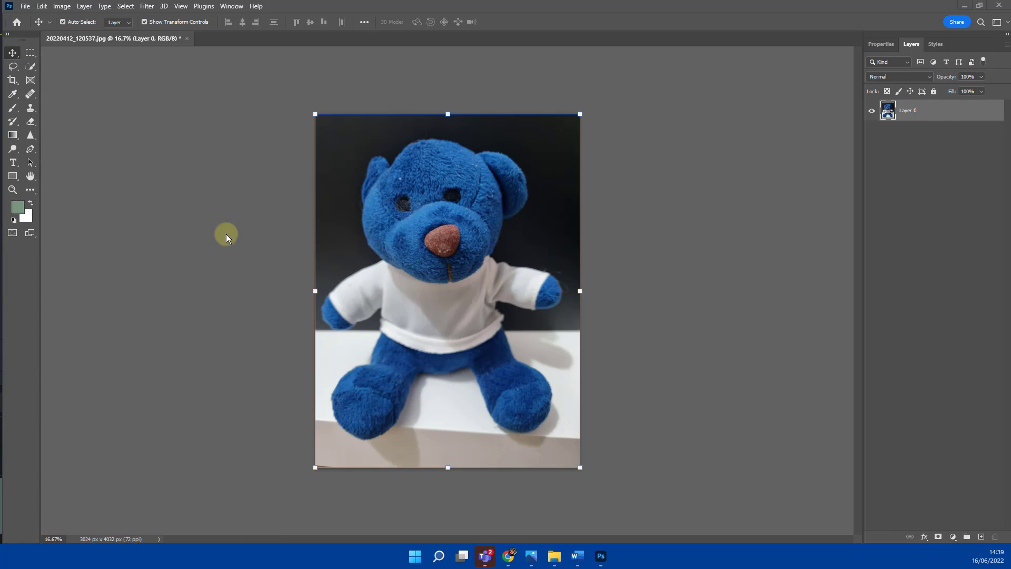
- Open the Liquify filter, set the brush size to 557, and stretch the bear's nose diagonally downward
click(150, 8)
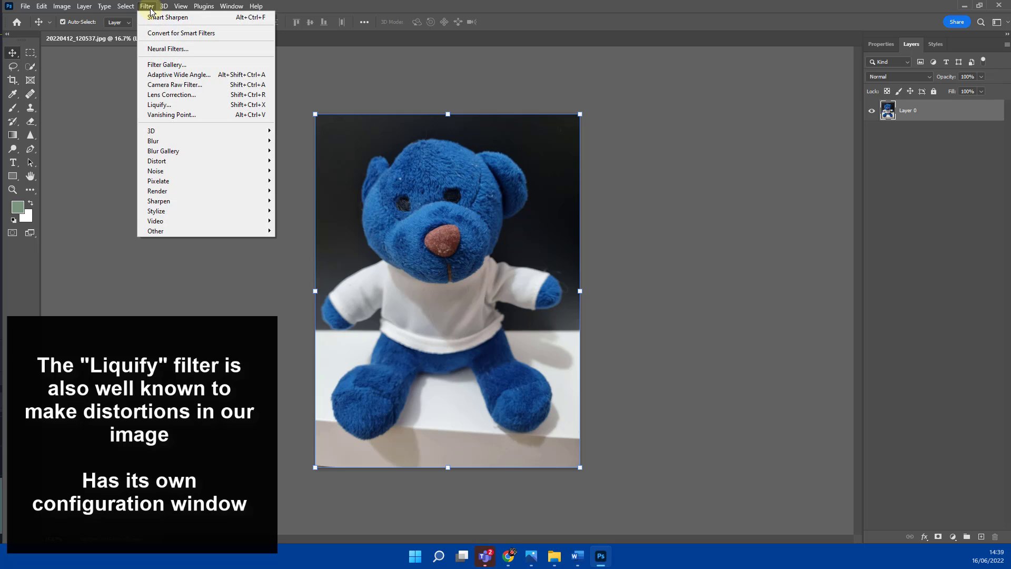
click(169, 108)
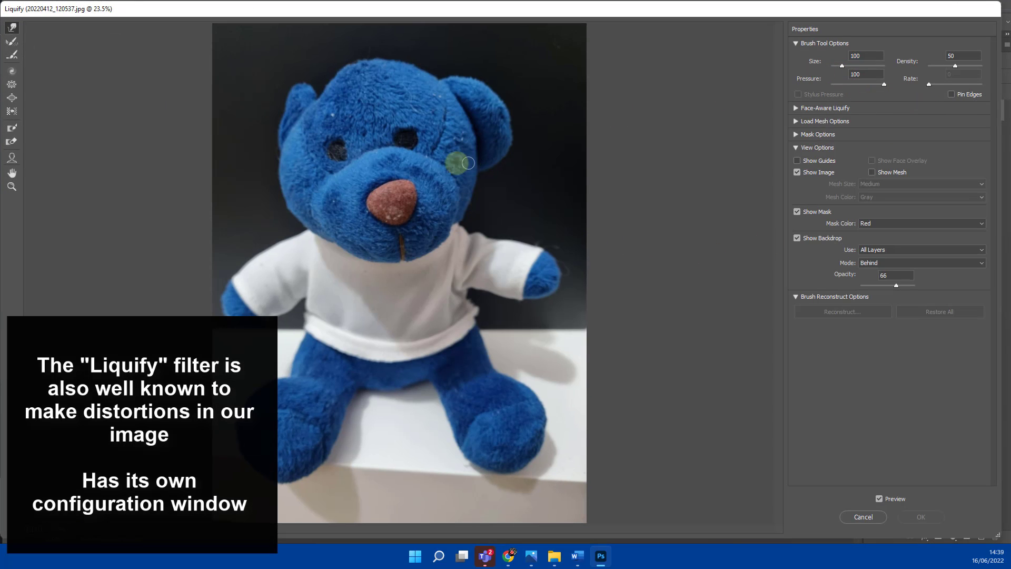
click(859, 72)
drag(862, 67, 850, 65)
drag(408, 224, 427, 236)
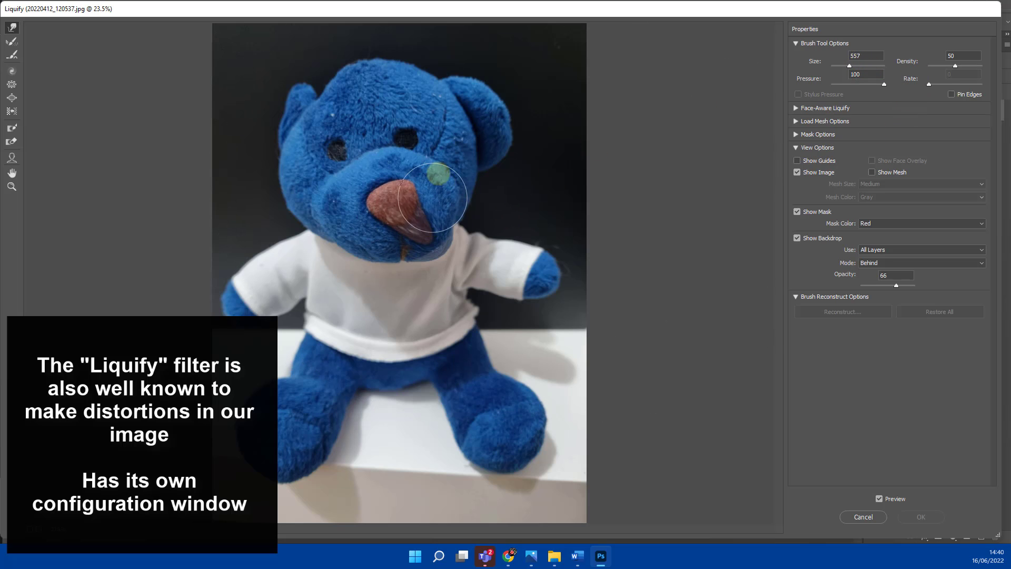
- Warp both of the bear's ears and the sides of its head outward with the Liquify brush
drag(443, 158, 475, 134)
mouse_move(507, 100)
mouse_down()
mouse_move(522, 75)
mouse_move(452, 63)
mouse_up()
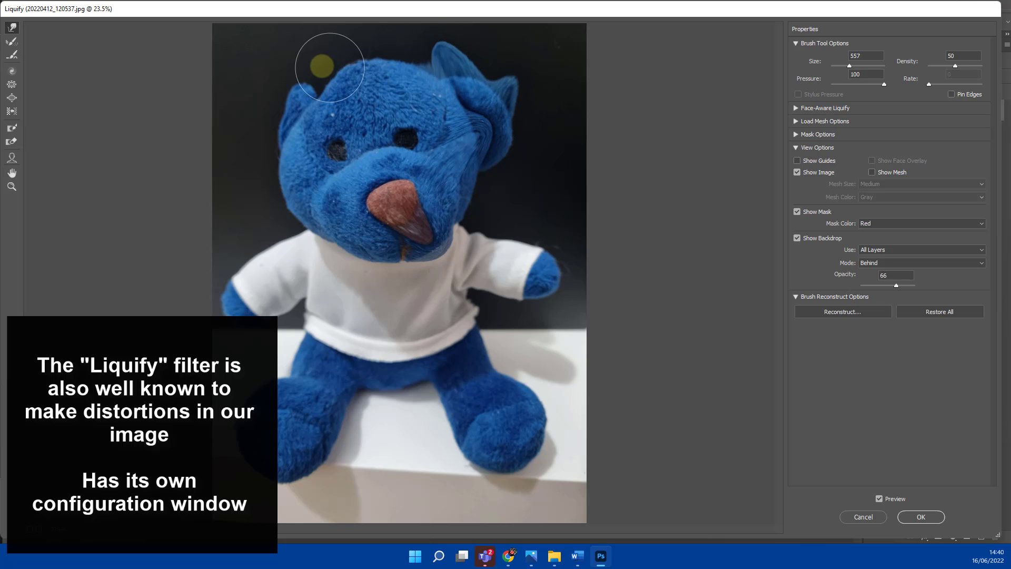
mouse_move(282, 65)
mouse_down()
mouse_move(259, 135)
mouse_move(284, 203)
mouse_up()
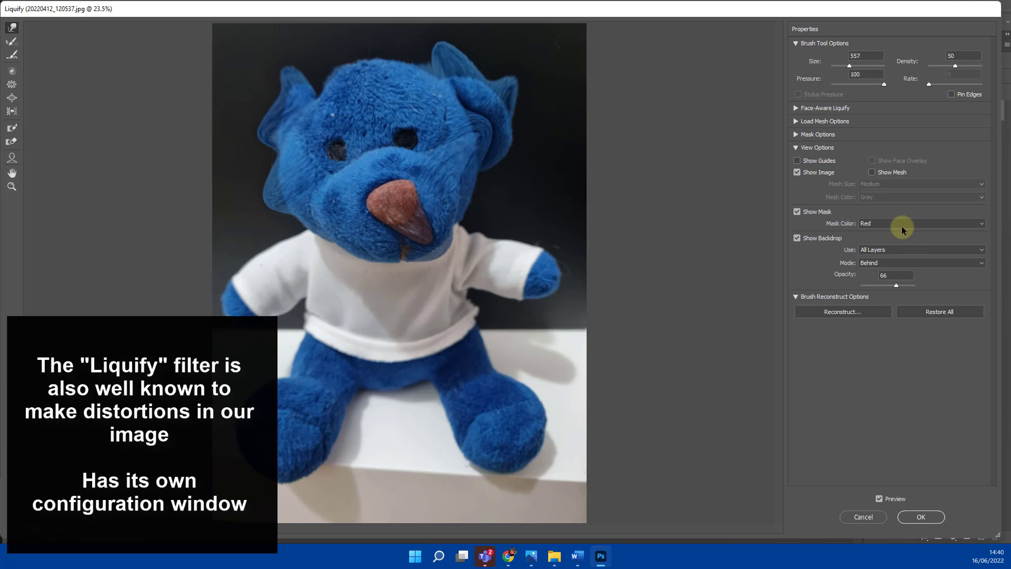
- Set the Liquify backdrop opacity to 100, and apply further distortions to the bear's cheeks, nose, forehead and eye
drag(896, 285, 914, 285)
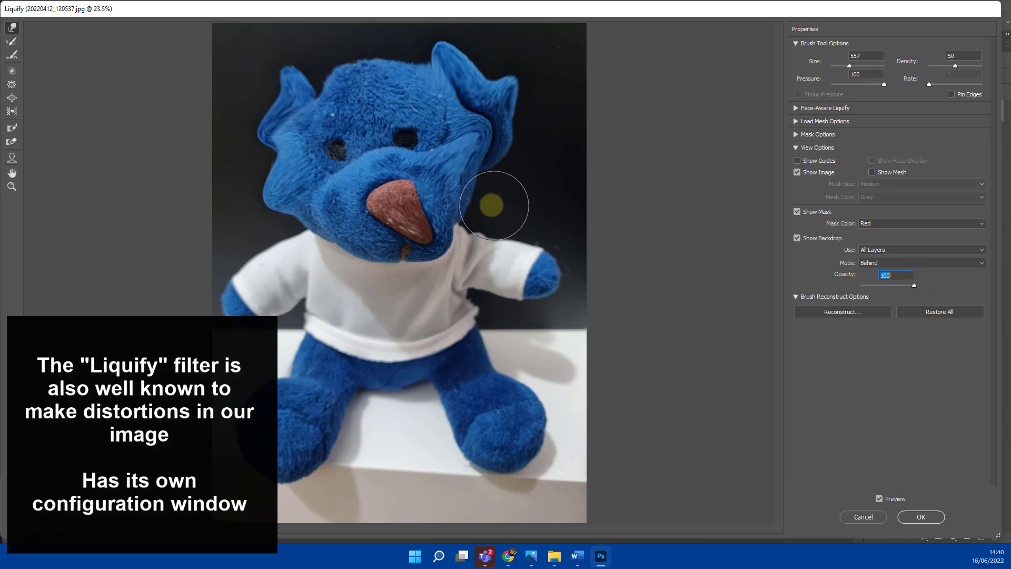
mouse_move(491, 206)
mouse_down()
mouse_move(436, 191)
mouse_move(479, 221)
mouse_move(494, 192)
mouse_up()
mouse_move(292, 214)
mouse_down()
mouse_move(282, 230)
mouse_move(319, 265)
mouse_move(387, 263)
mouse_up()
drag(418, 230, 435, 265)
mouse_move(348, 99)
mouse_down()
mouse_move(328, 67)
mouse_move(380, 60)
mouse_up()
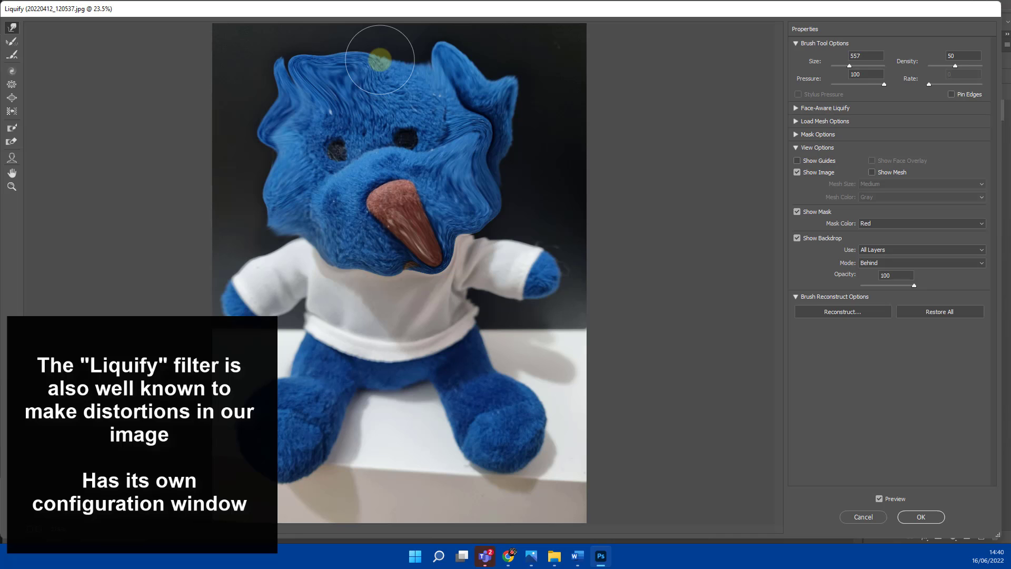
drag(415, 183, 506, 172)
drag(425, 160, 373, 115)
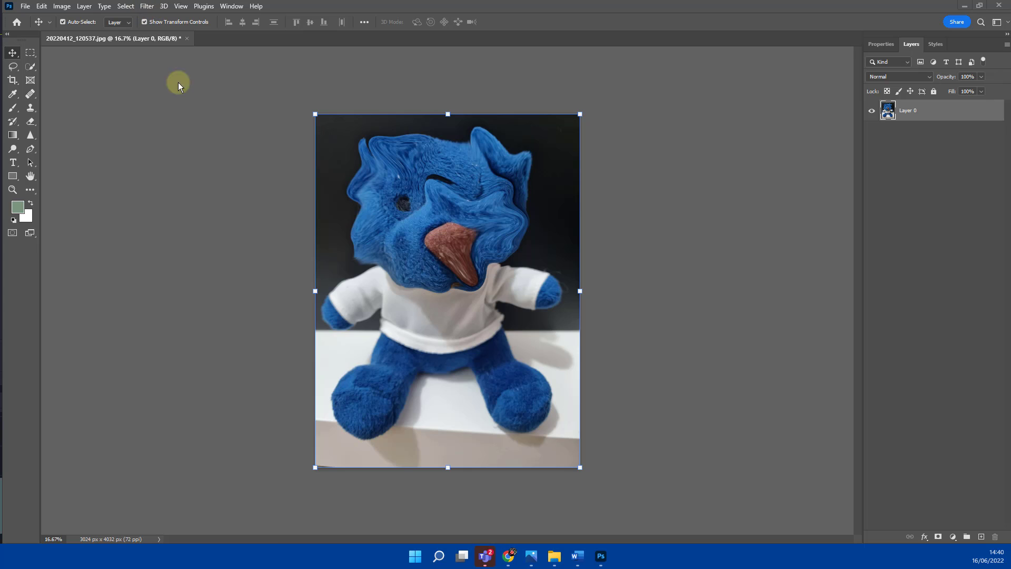
- Undo the Liquify distortion on the bear photo
key(ctrl+z)
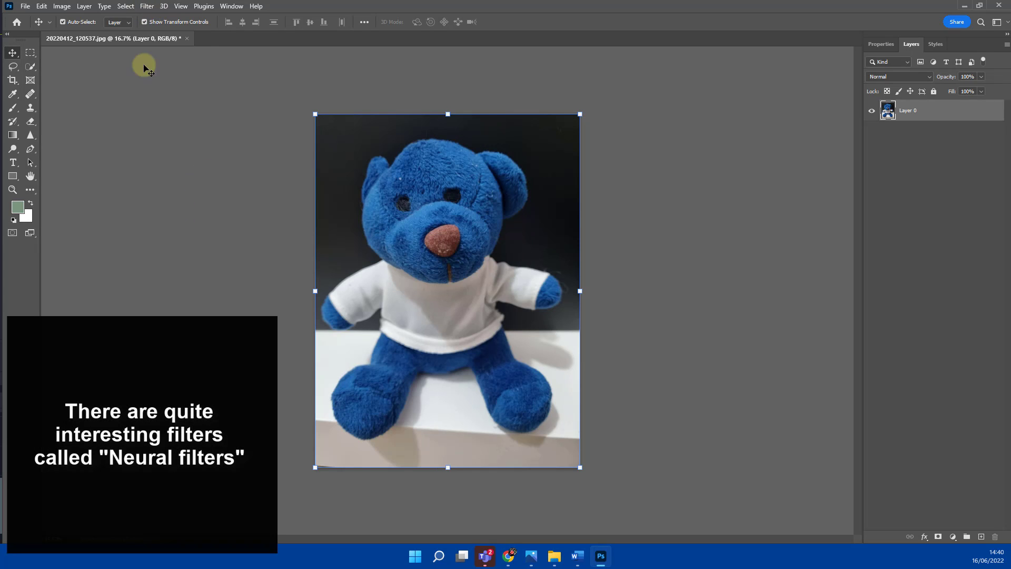
- Open Neural Filters and switch JPEG Artifacts Removal on and back off
click(147, 6)
click(167, 49)
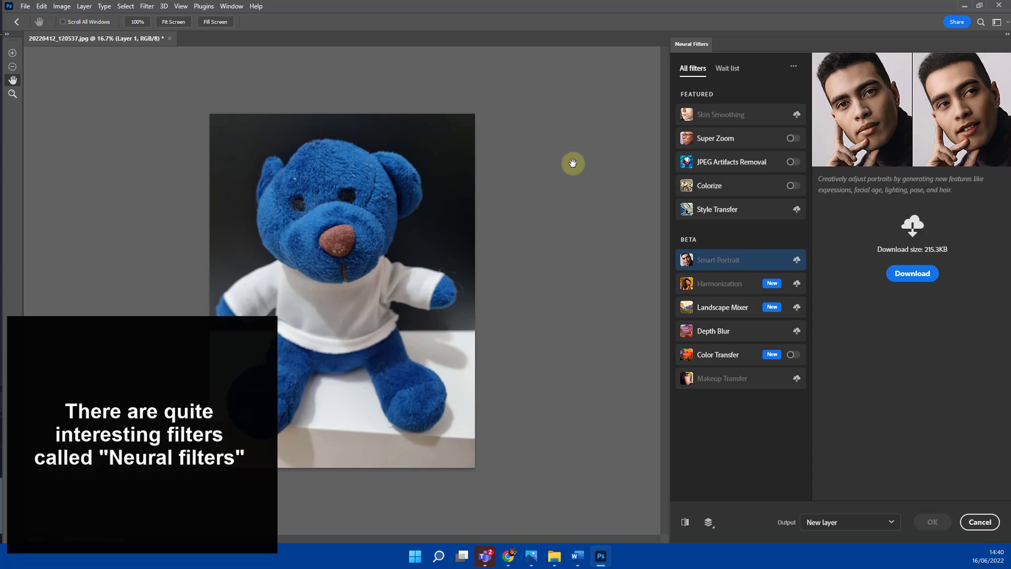
click(792, 162)
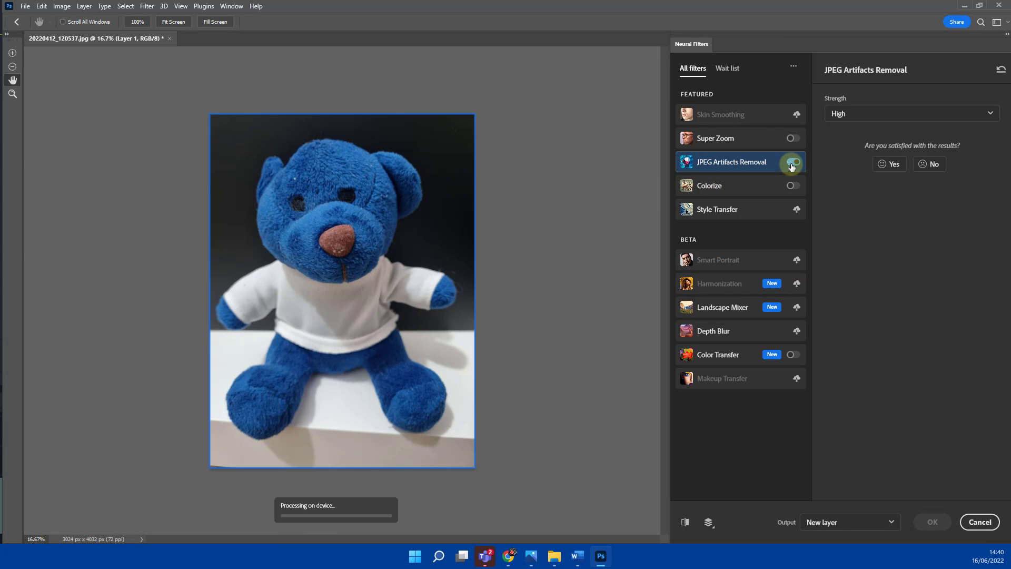
click(792, 164)
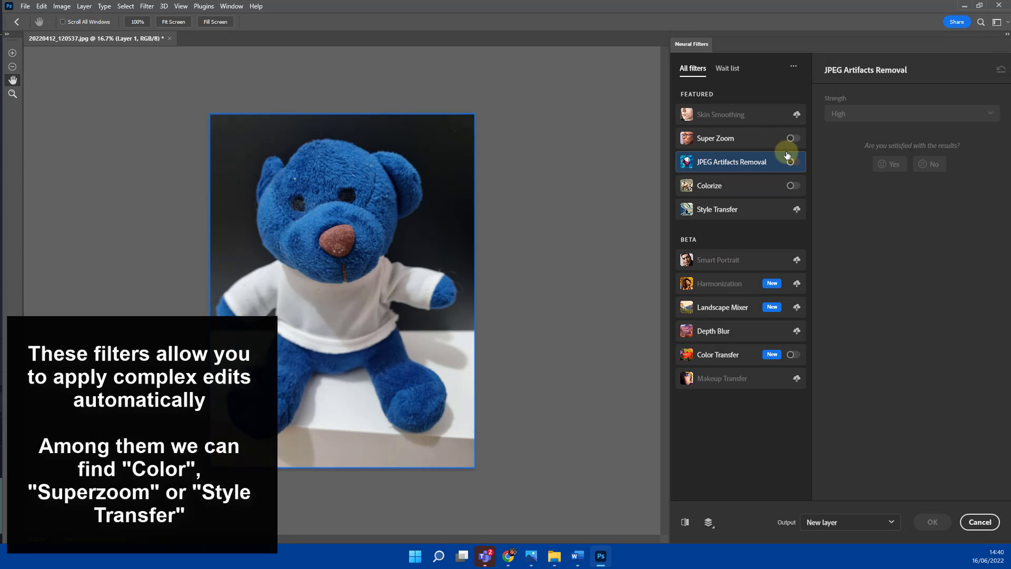
- Enable the Super Zoom and Color Transfer neural filters
click(790, 141)
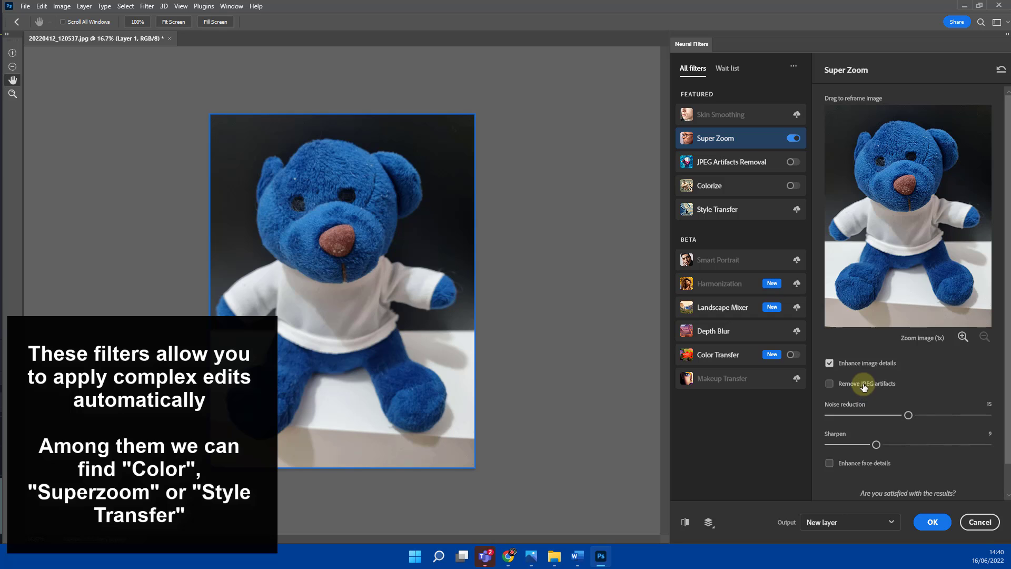
click(792, 355)
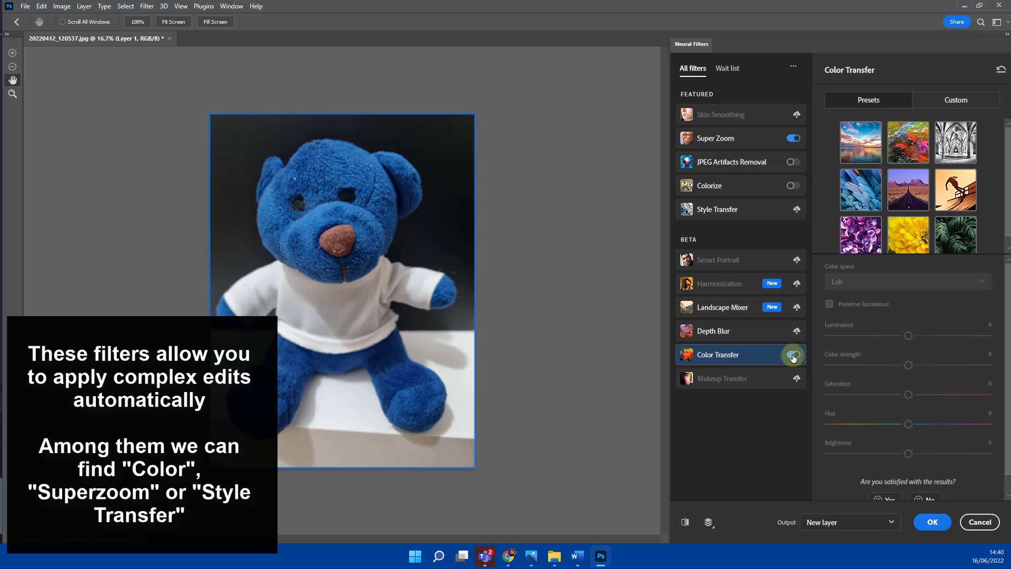
- Try the desert road, green leaves and purple flower Color Transfer presets with luminance -7, brightness -22 and Preserve luminance enabled
click(898, 208)
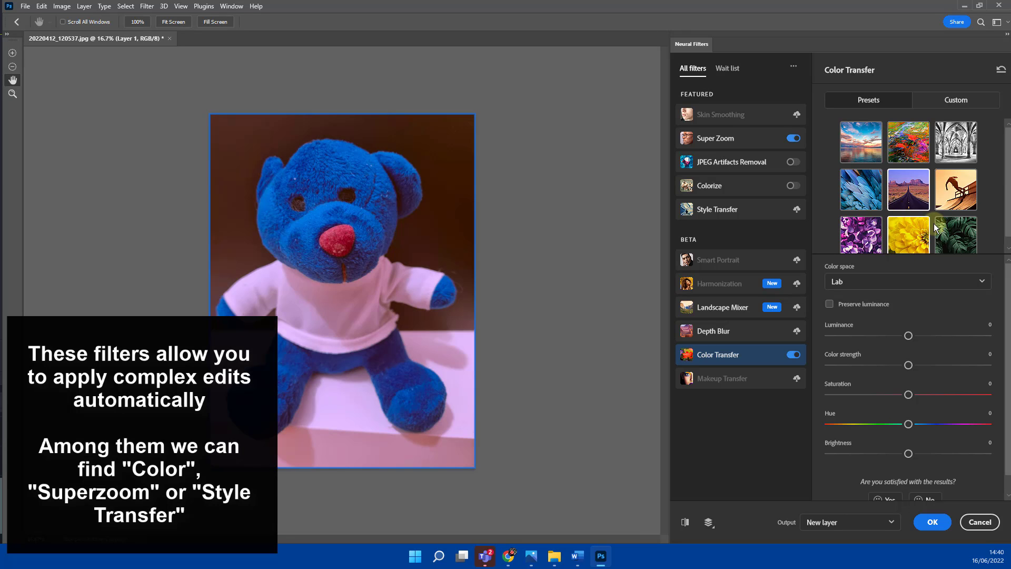
click(956, 234)
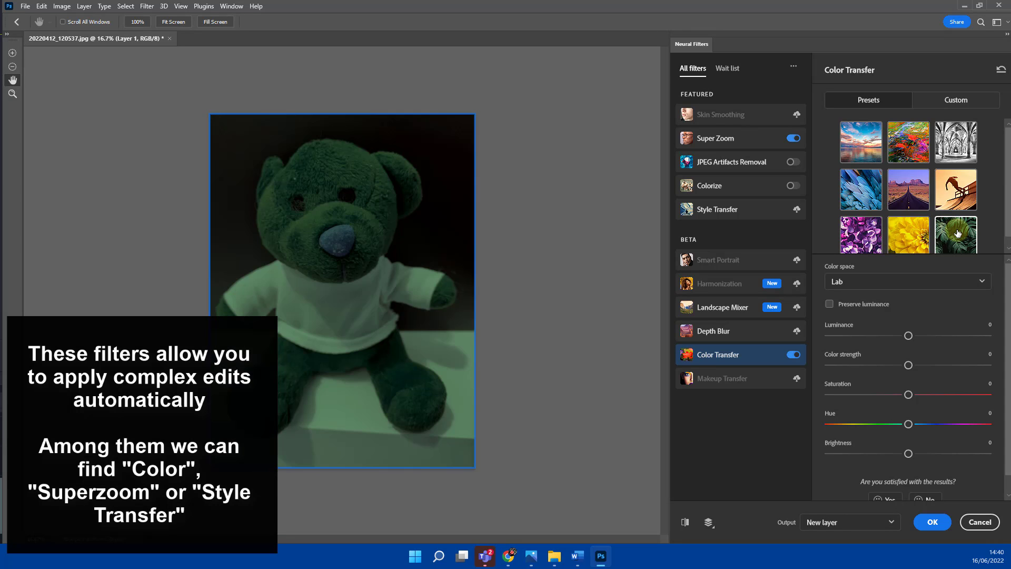
drag(908, 335, 896, 337)
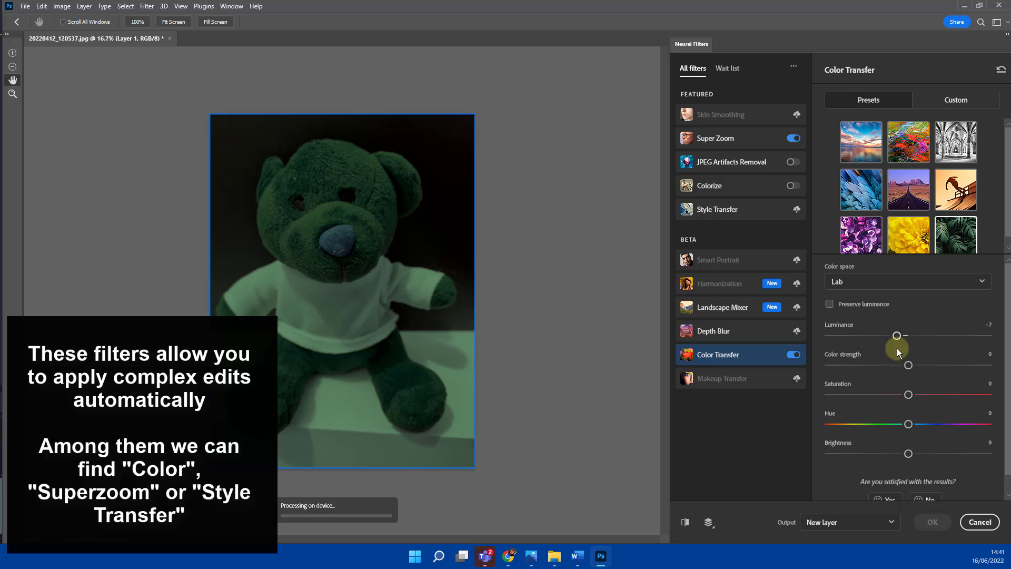
drag(904, 454, 872, 453)
click(834, 305)
click(862, 241)
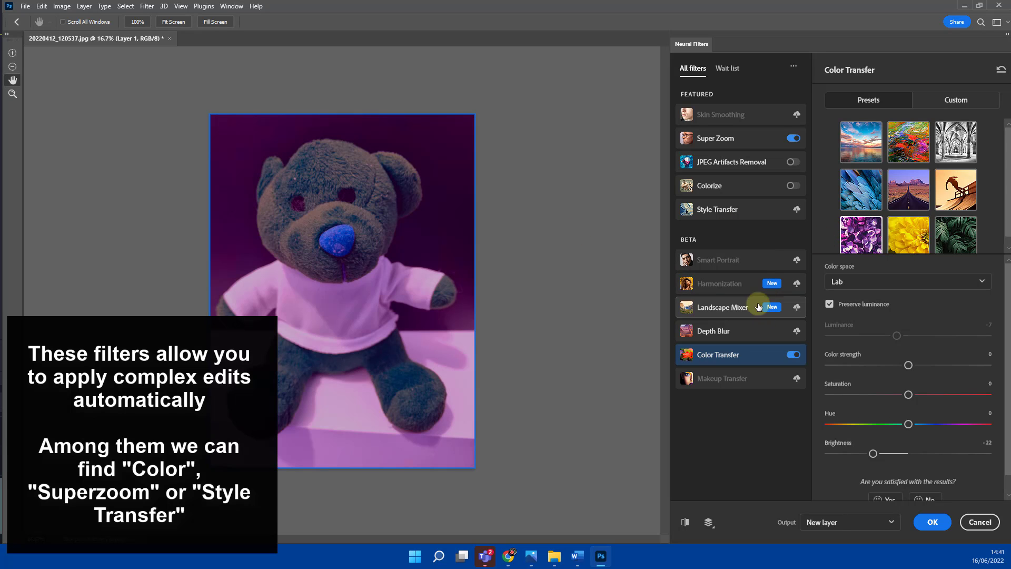
- Try the Colorize neural filter, check Style Transfer, and discard all the neural filter changes
click(793, 185)
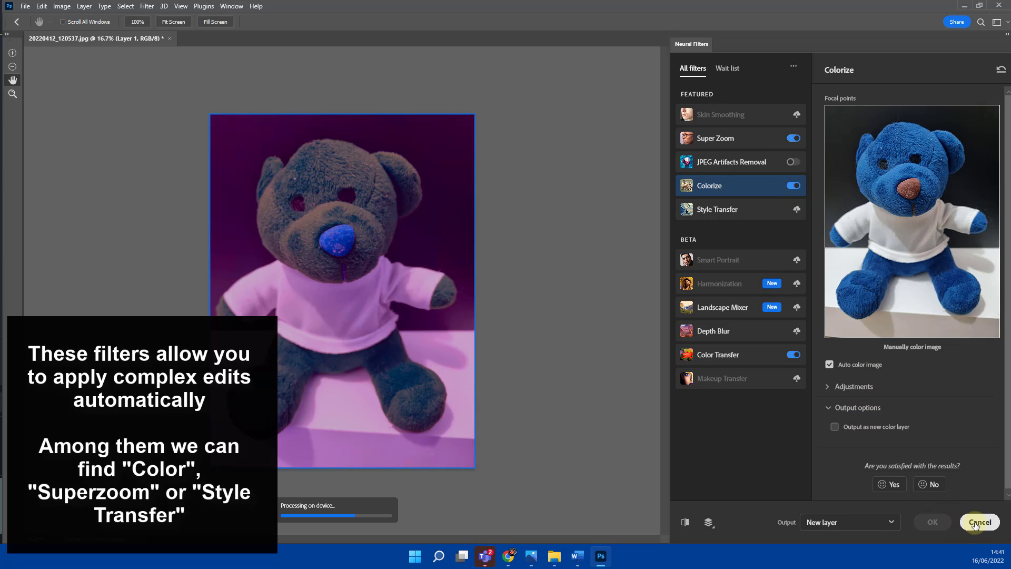
click(799, 216)
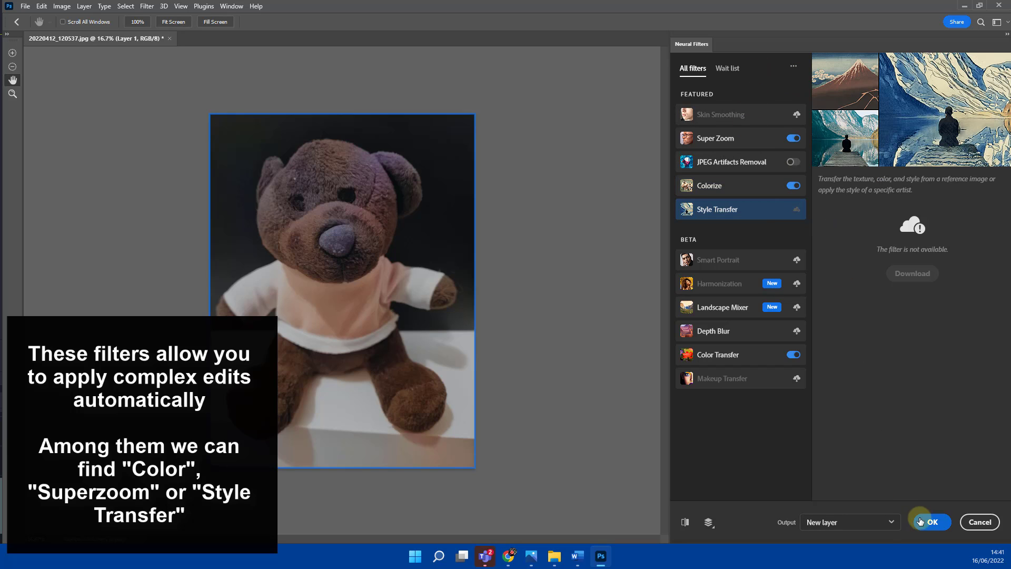
click(970, 524)
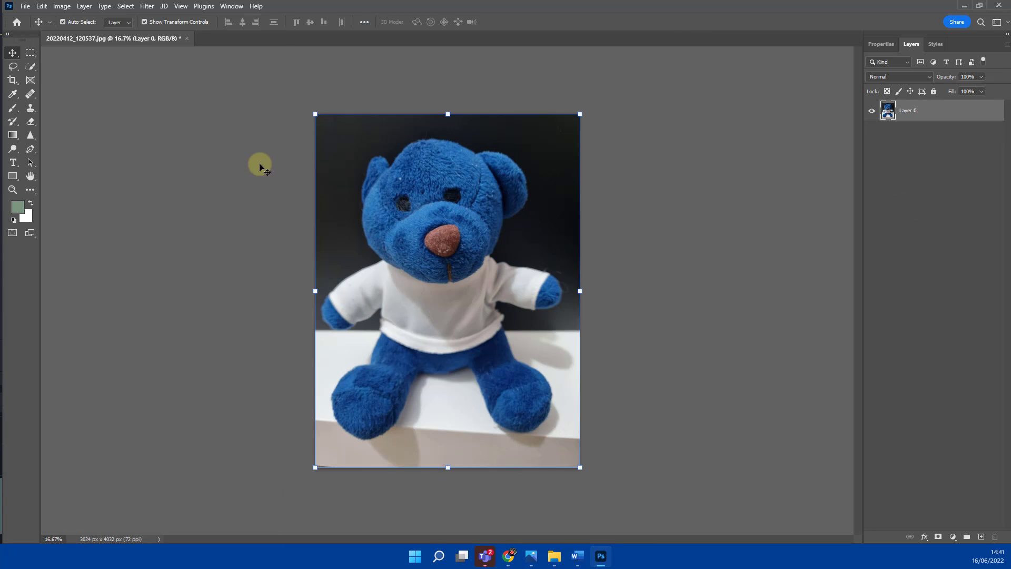
- Select the bear photo layer and open it in the Filter Gallery with the preview at 25%
click(198, 181)
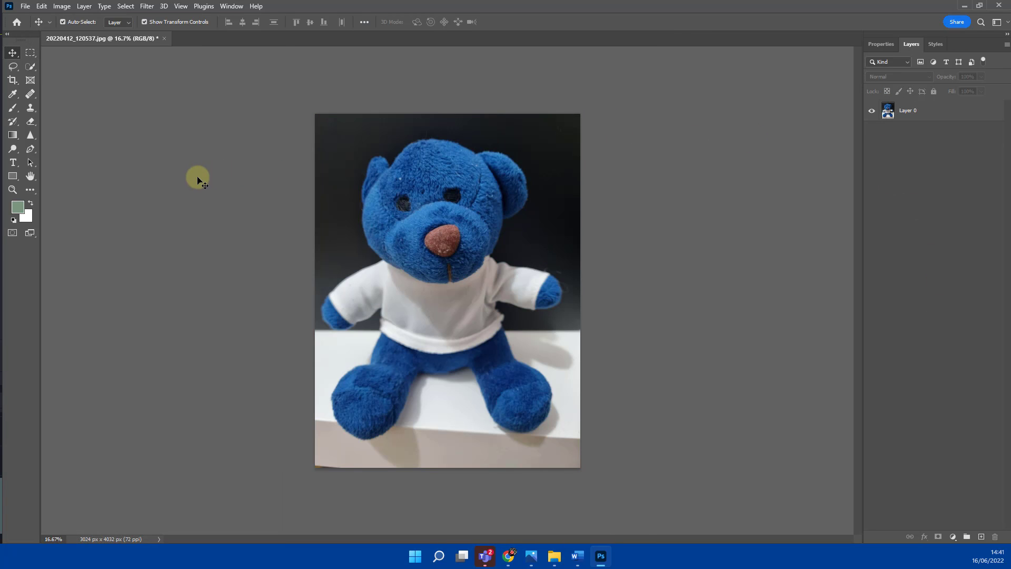
click(147, 7)
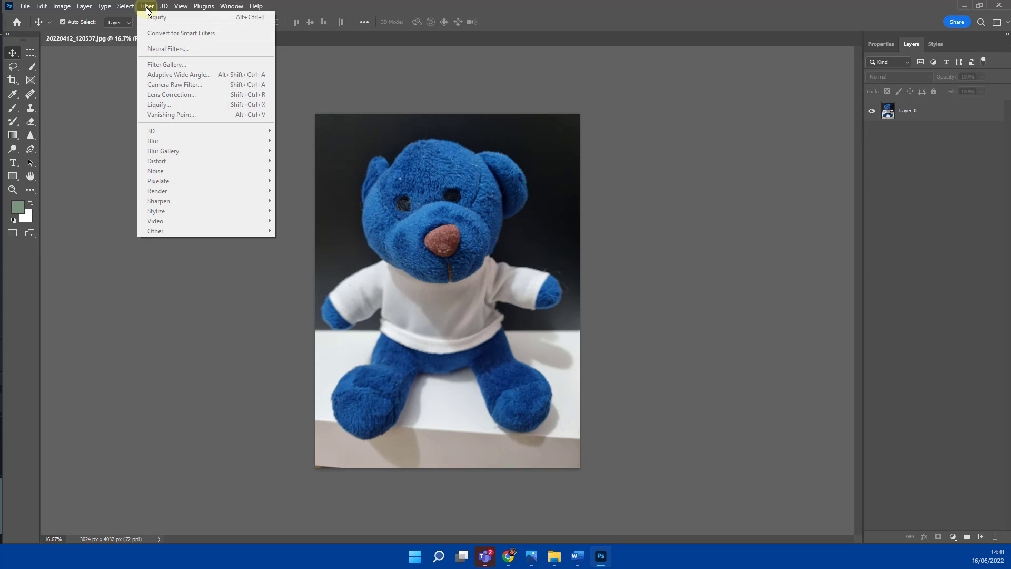
key(Escape)
click(439, 268)
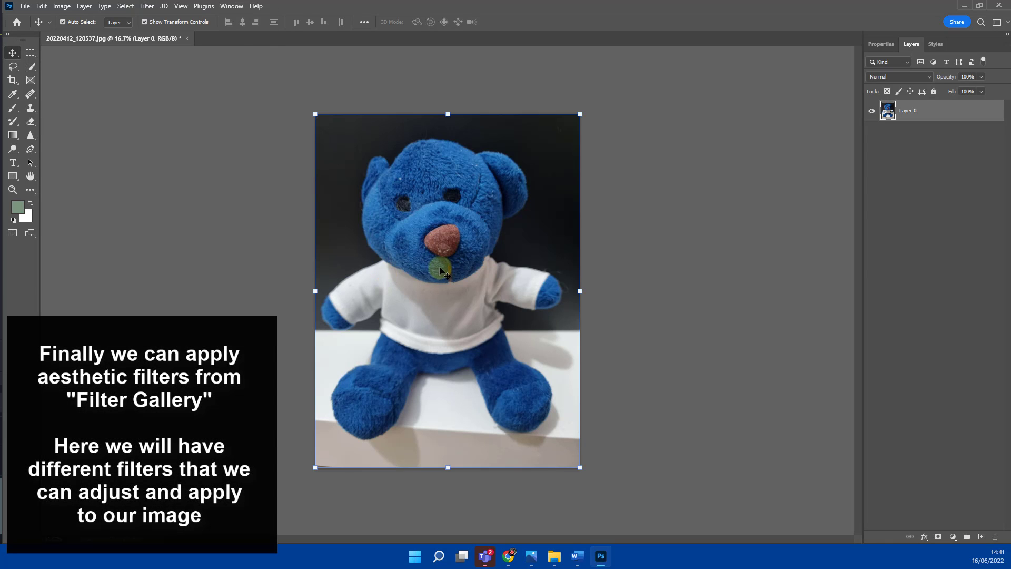
click(147, 6)
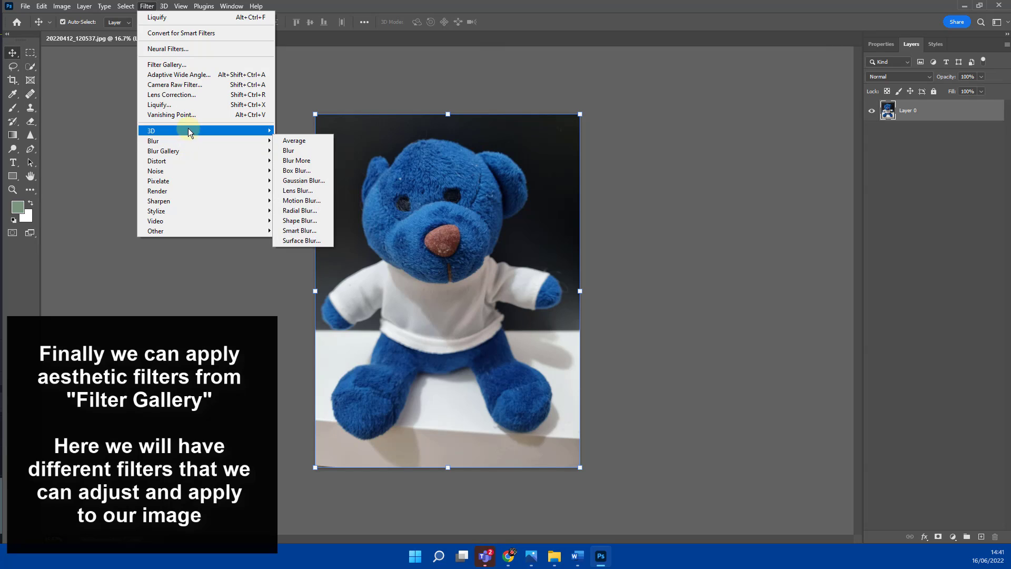
click(185, 65)
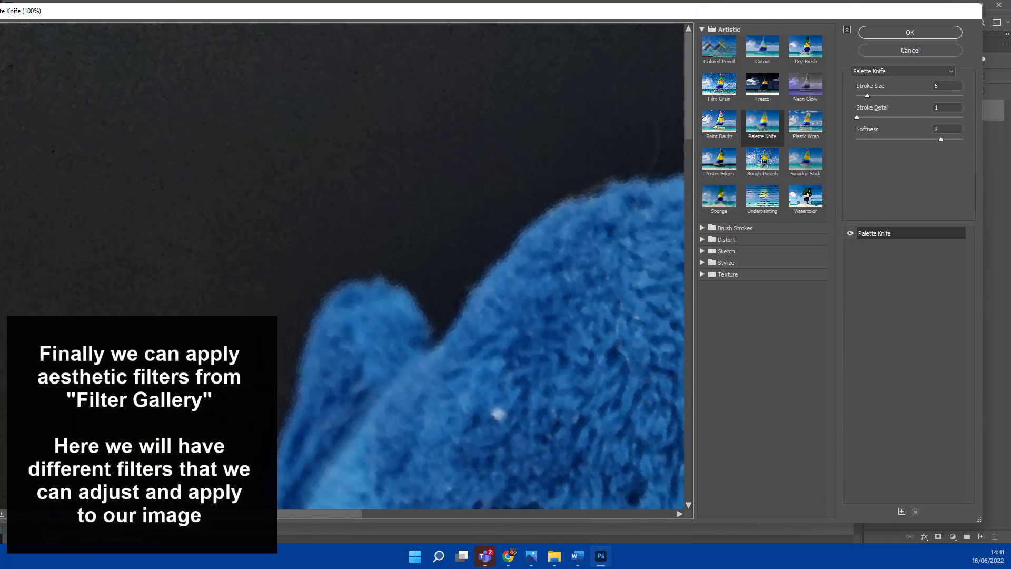
scroll(342, 264, down, 5)
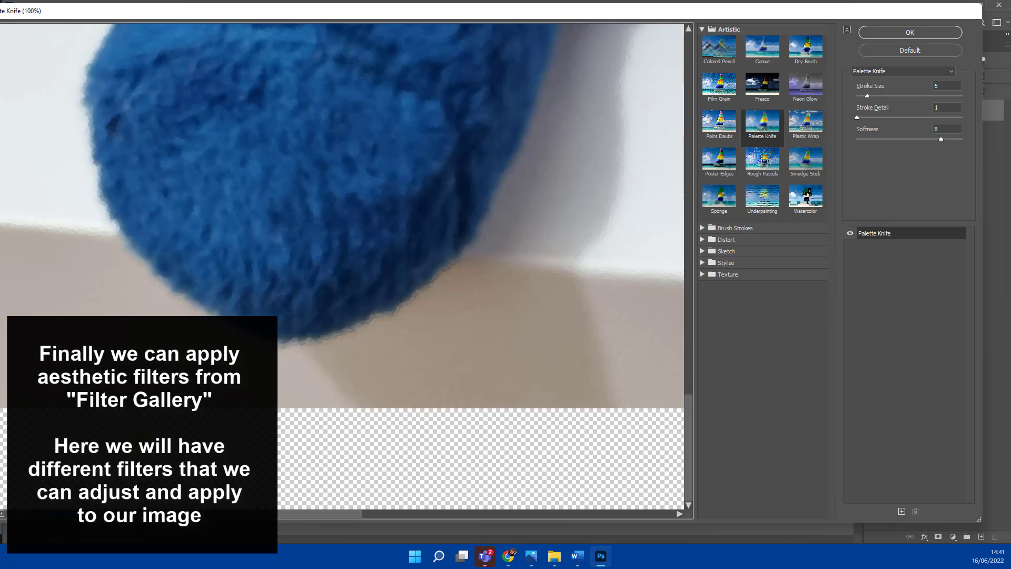
drag(298, 13, 445, 17)
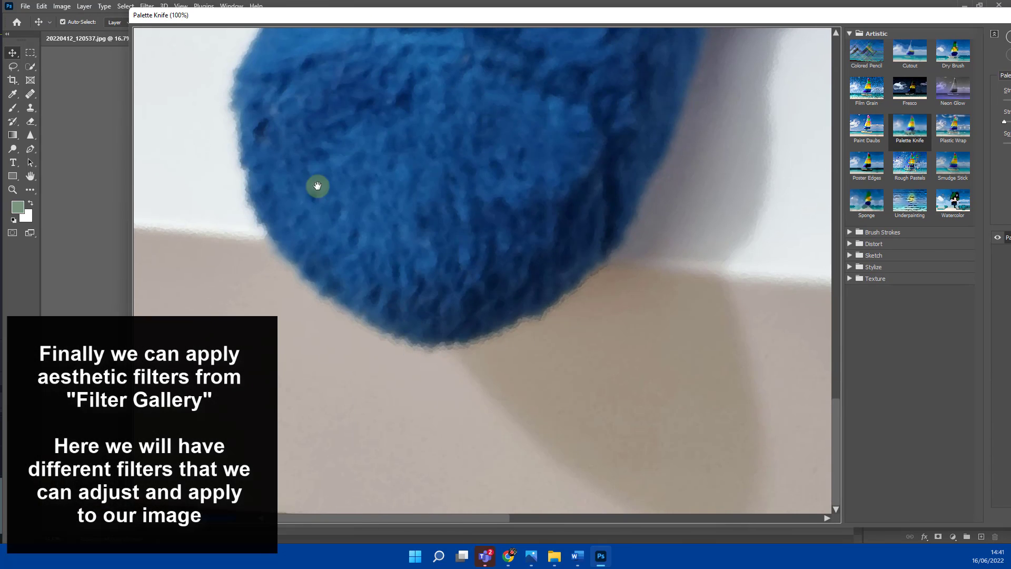
click(139, 517)
click(138, 517)
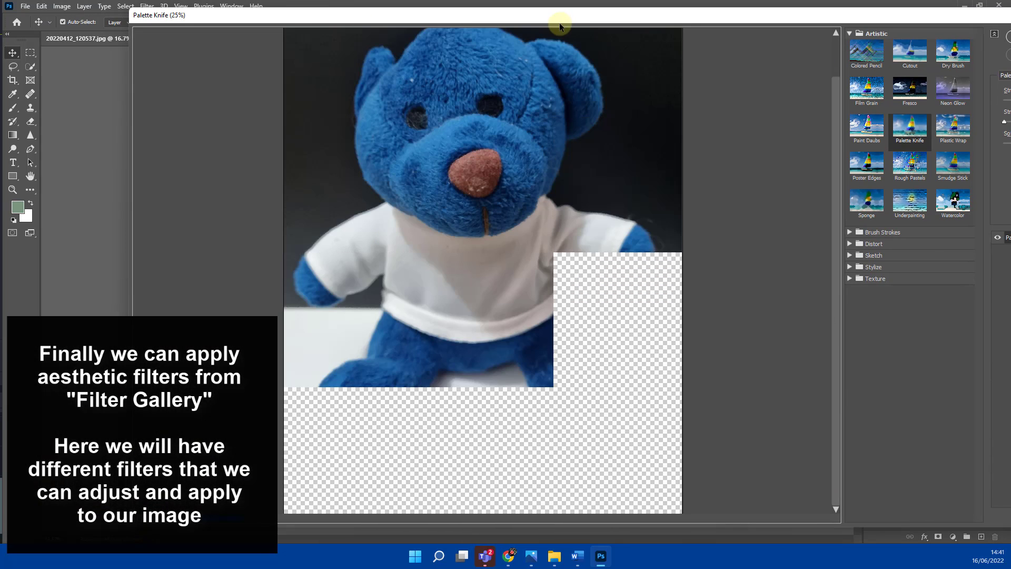
drag(556, 19, 411, 11)
- Try the Fresco filter with Brush Size 8, followed by the Photocopy and Conté Crayon sketch filters
click(764, 80)
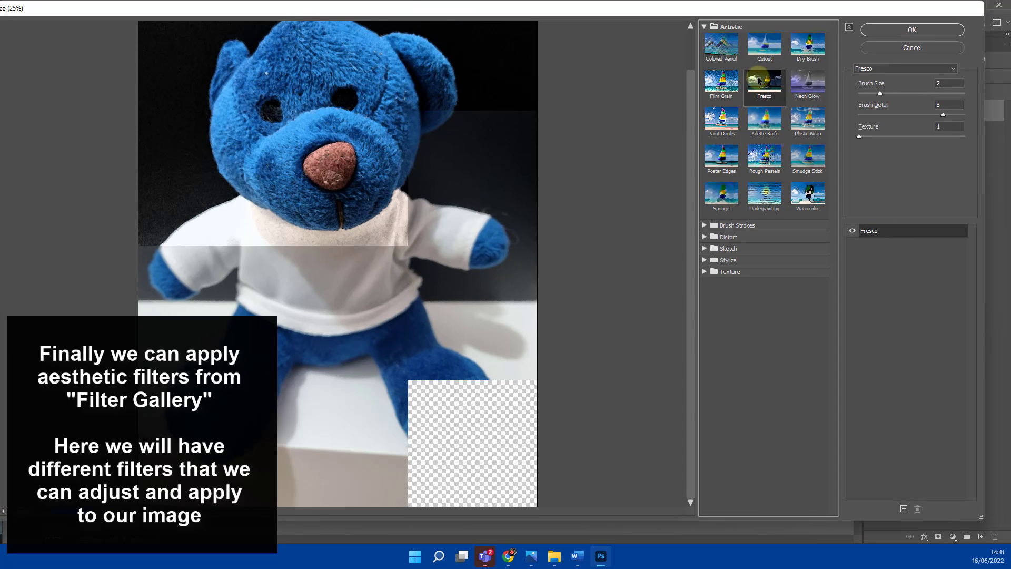
click(904, 92)
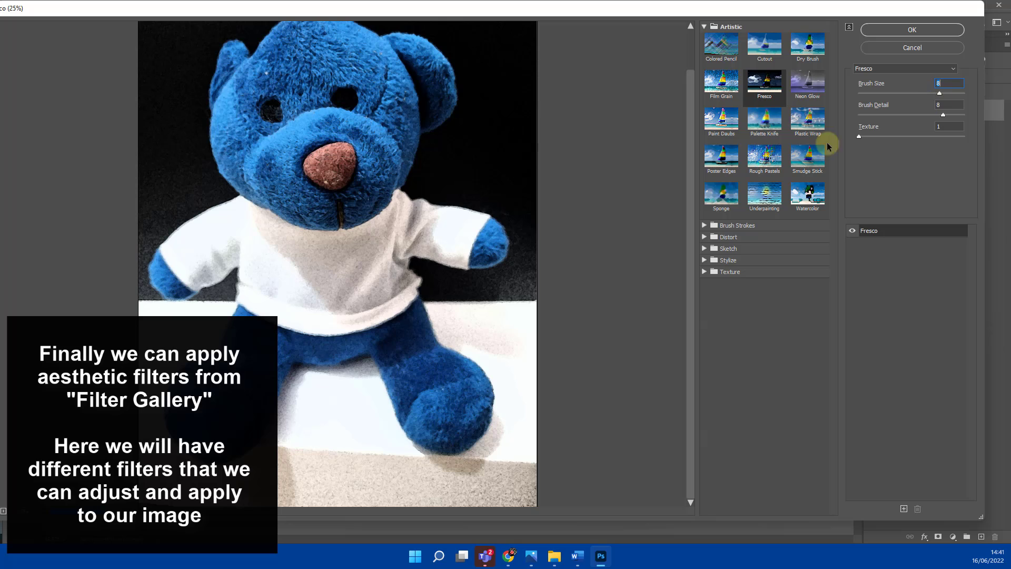
click(704, 246)
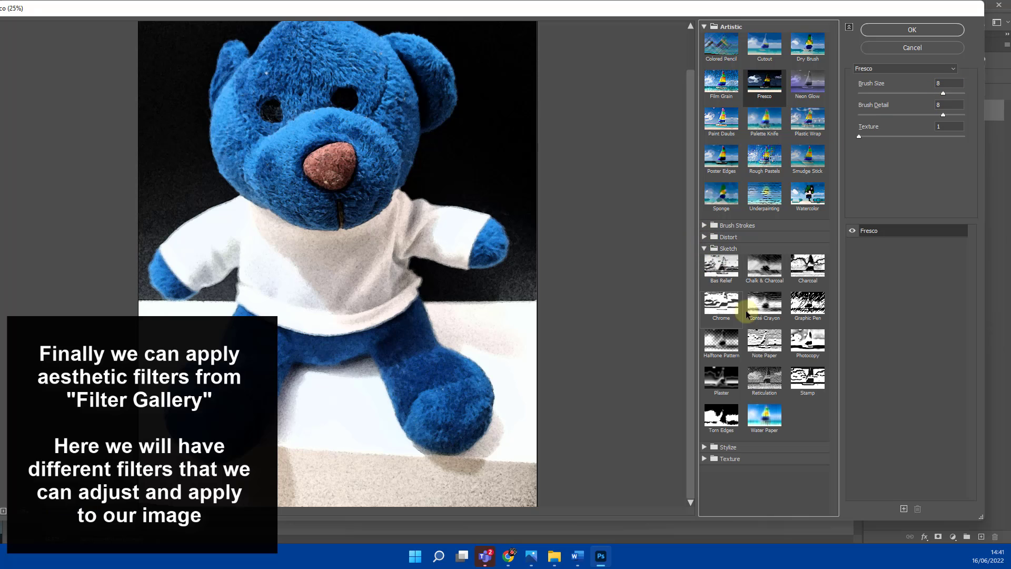
click(806, 342)
click(771, 311)
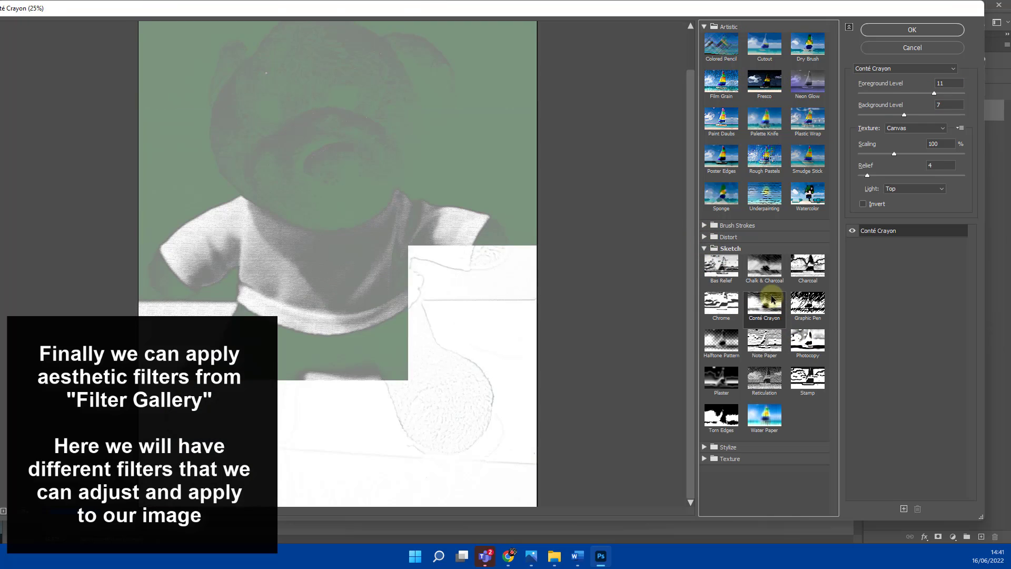
- Choose the Accented Edges brush stroke filter and set Smoothness to 9 and Edge Width to 7
click(704, 224)
click(729, 255)
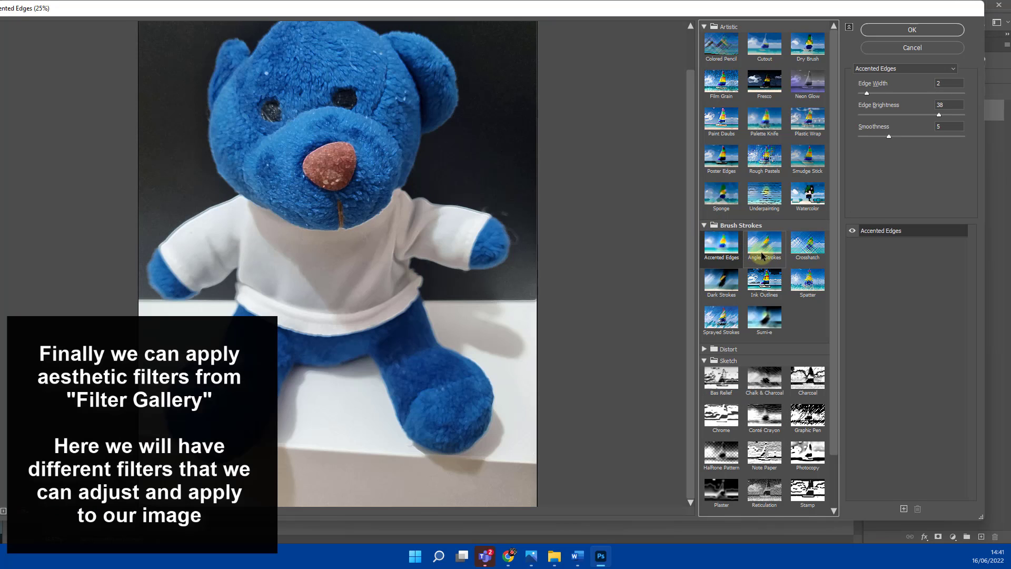
click(919, 137)
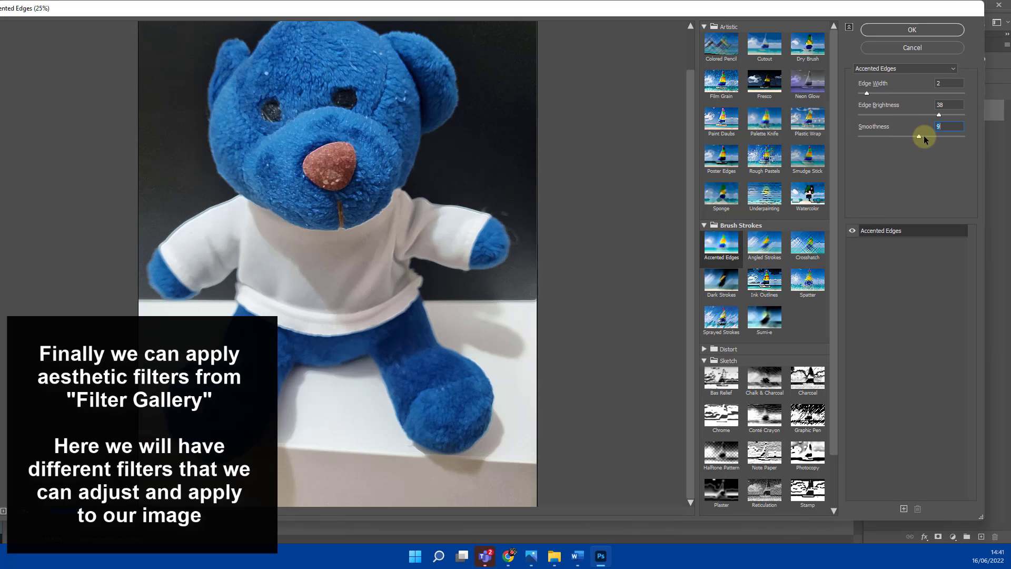
click(882, 93)
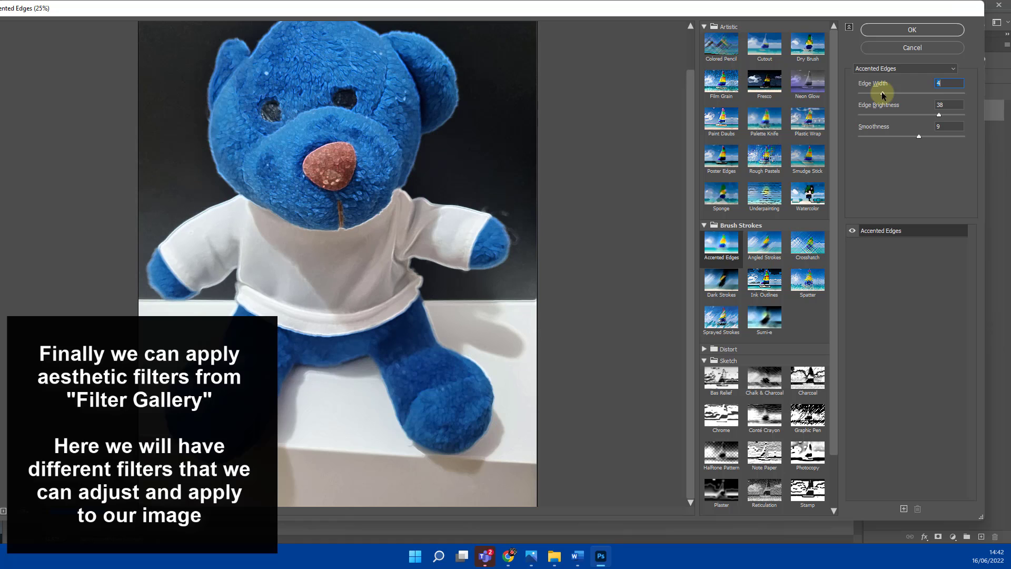
click(911, 94)
- Try the Rough Pastels and Watercolor filters, and Spatter with Smoothness set to 9
click(773, 177)
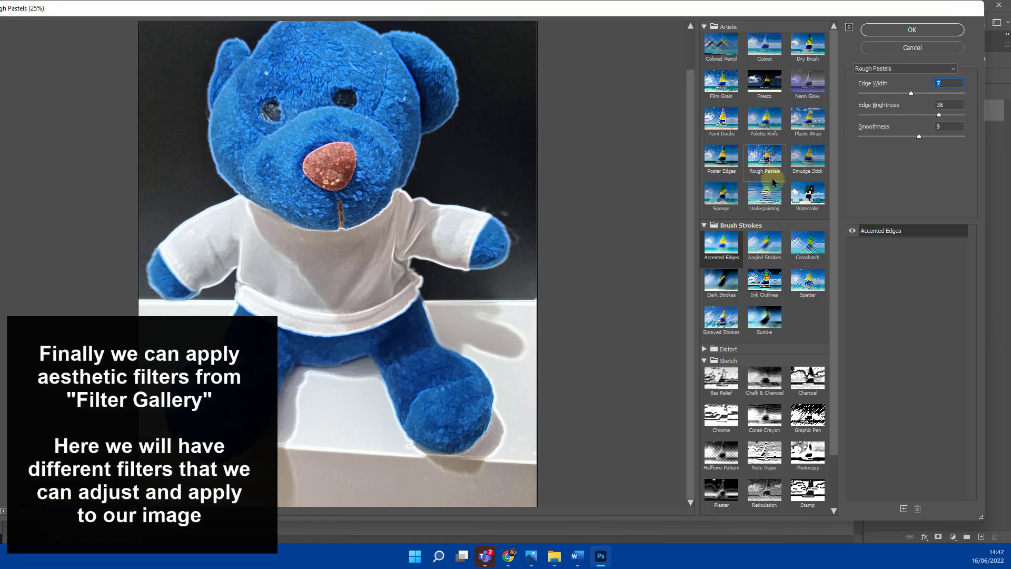
click(803, 206)
click(816, 282)
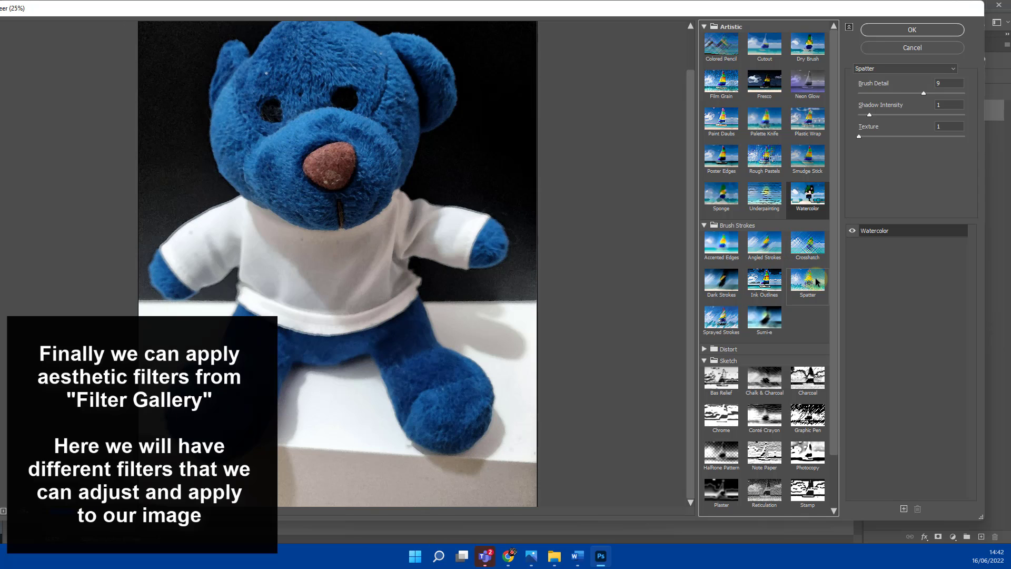
drag(889, 115, 916, 114)
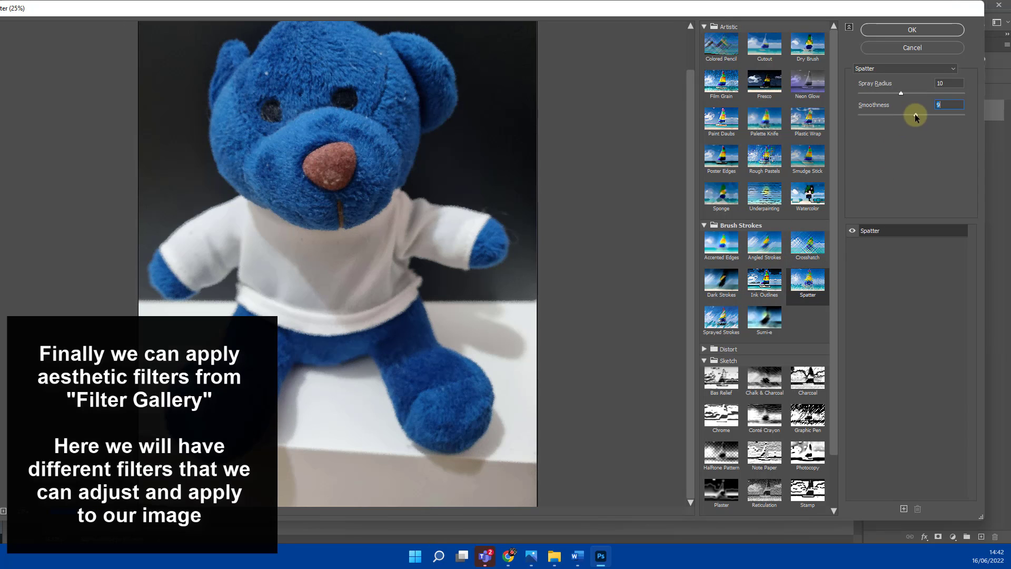
- Switch back to the Accented Edges filter and apply it to the bear photo
click(722, 242)
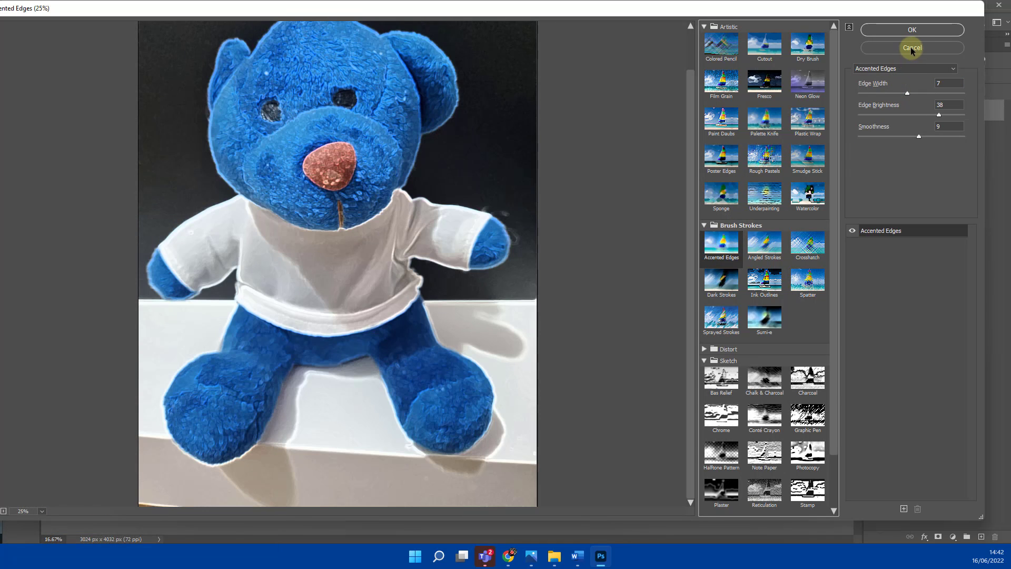
click(912, 30)
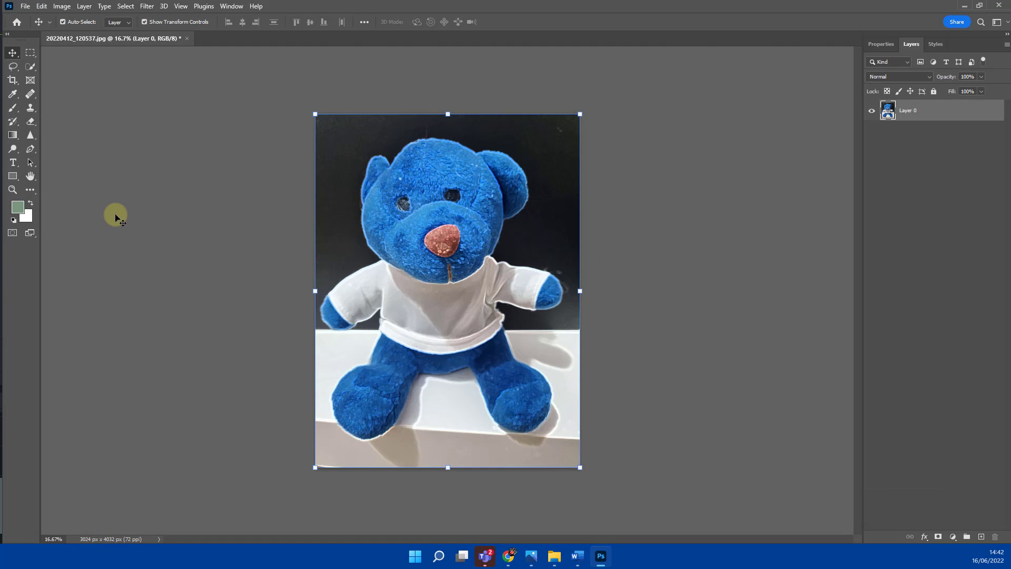